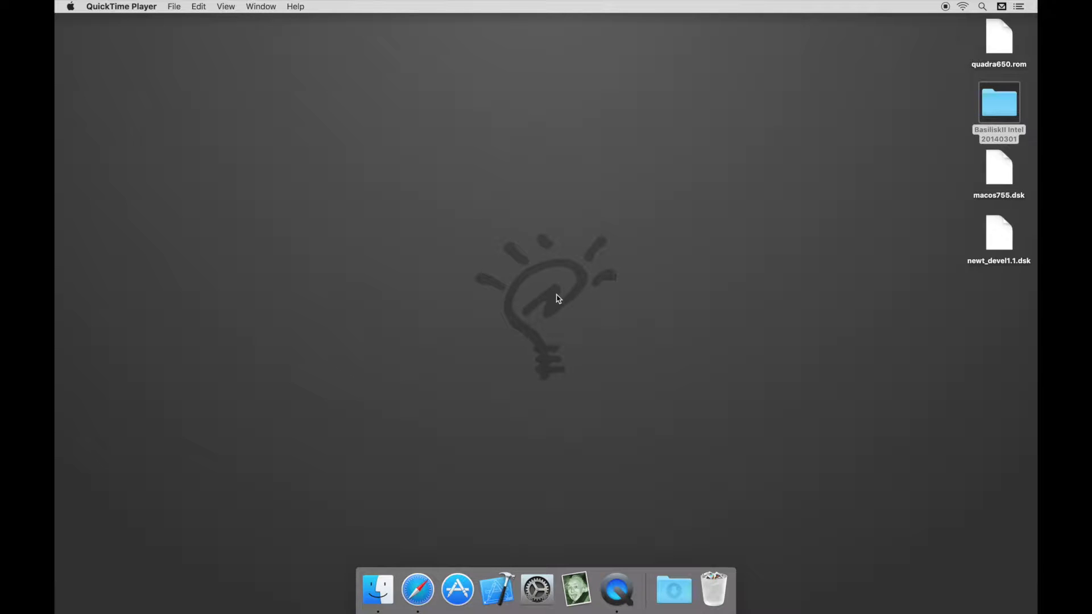
Step: Look at the BasiliskII builds page in Safari and identify quadra650.rom and the two .dsk images on the desktop
left_click(417, 589)
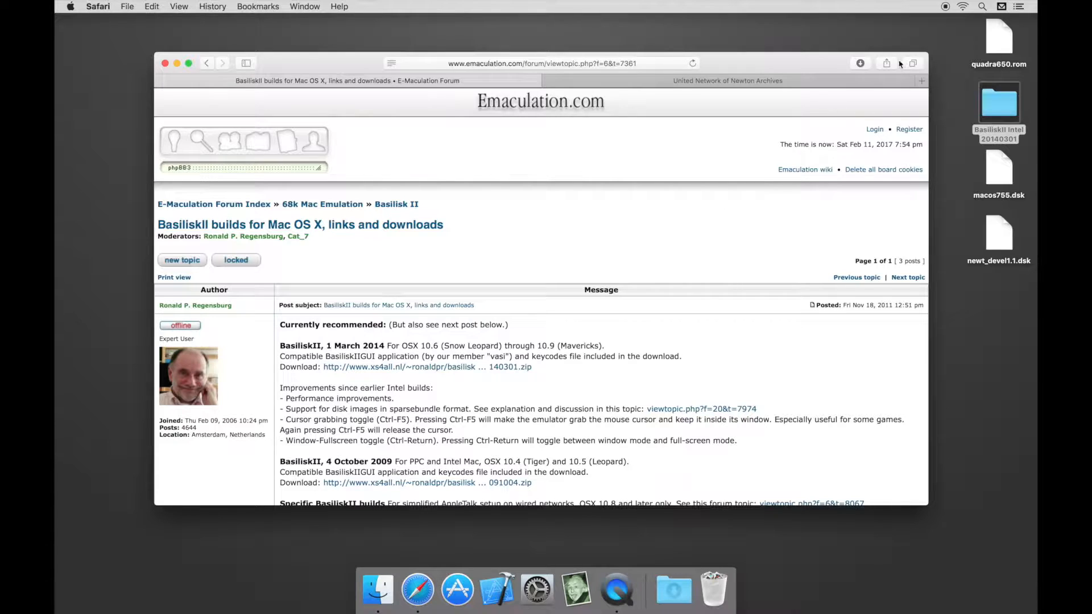
left_click(1002, 47)
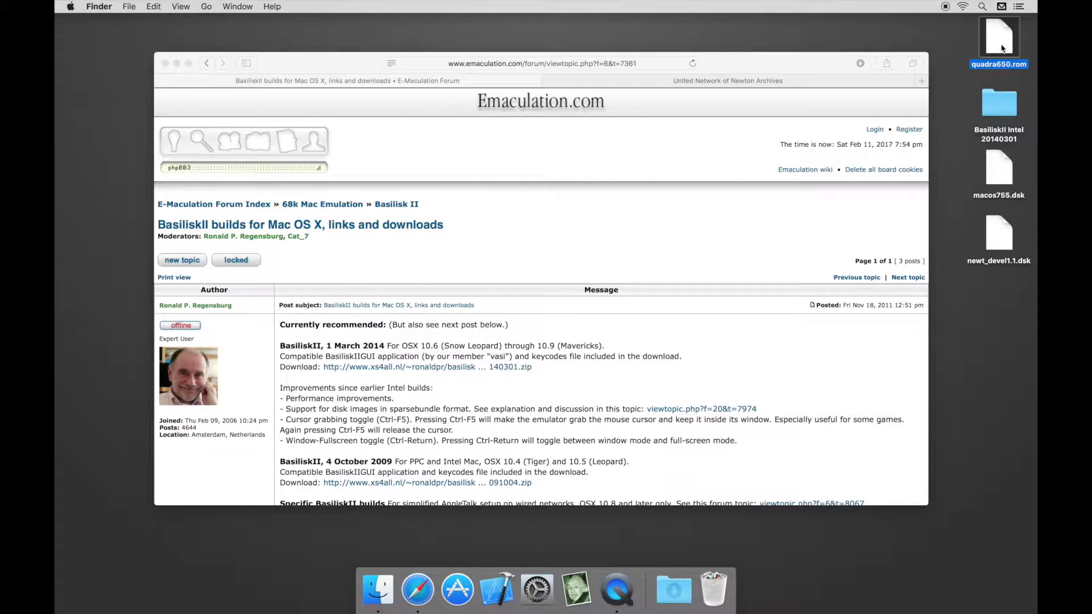
left_click_drag(969, 160, 1004, 251)
left_click(1002, 48)
left_click_drag(969, 160, 1005, 252)
Step: Look at macos755-boot.zip and NewtDevel-HFSimage.zip in the United Network of Newton Archives listing, and hide the browser
left_click(739, 81)
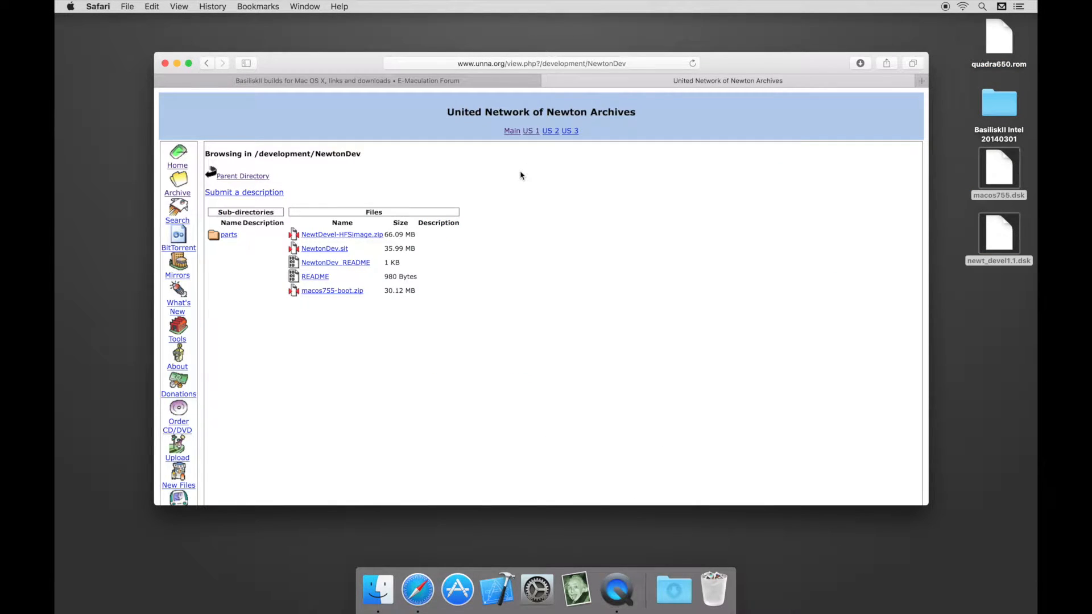
left_click(344, 293)
left_click(376, 238)
key("super+h")
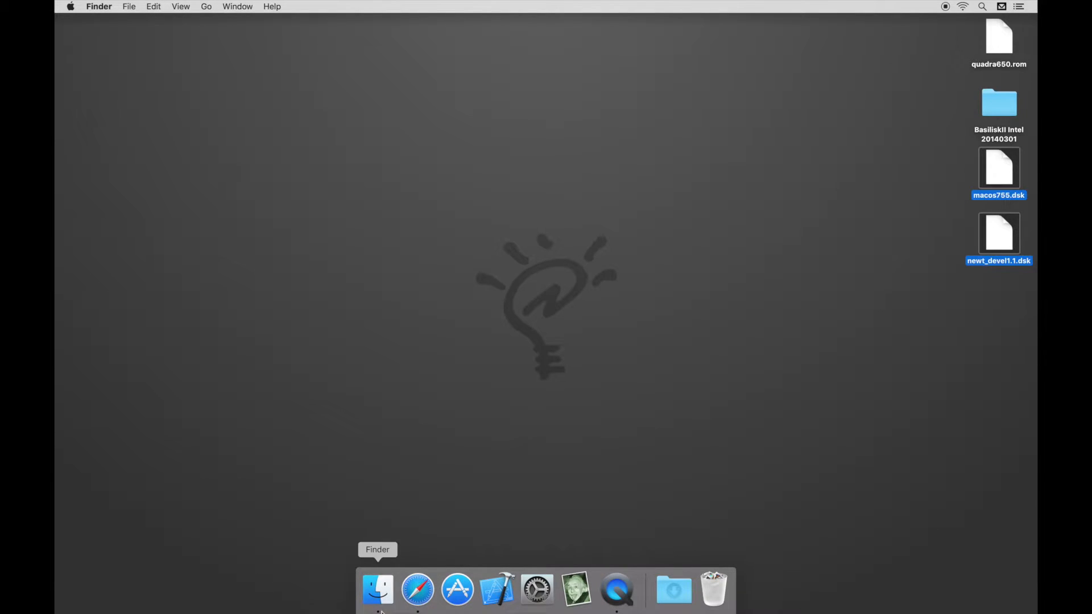
Step: Move the BasiliskII Intel 20140301 folder into the newton home folder and copy quadra650.rom, macos755.dsk and newt_devel1.1.dsk into it
left_click(380, 604)
left_click_drag(998, 103, 500, 177)
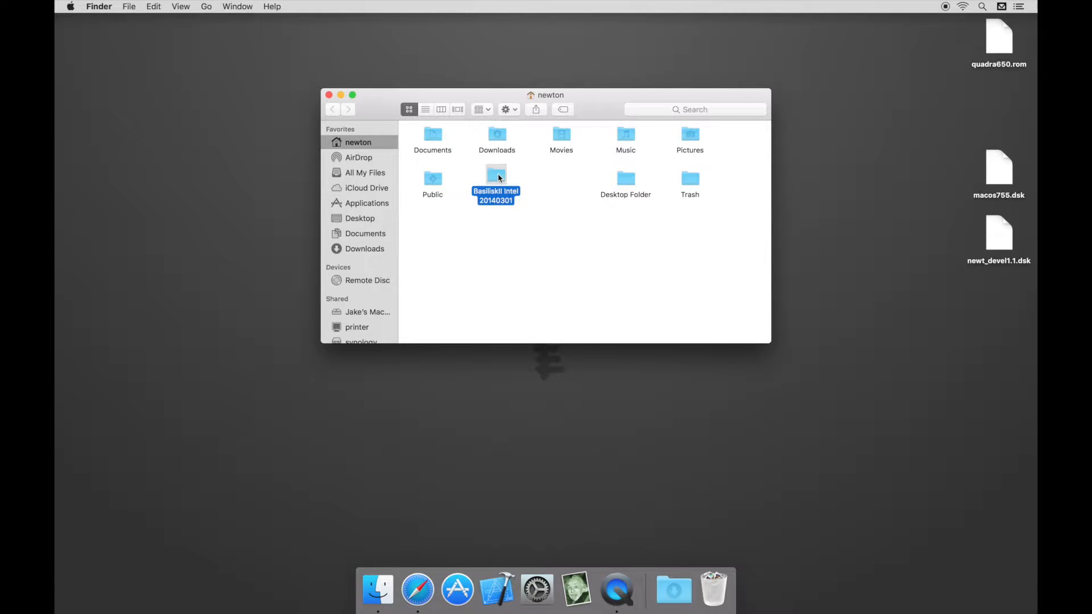
double_click(499, 178)
left_click_drag(944, 32, 670, 244)
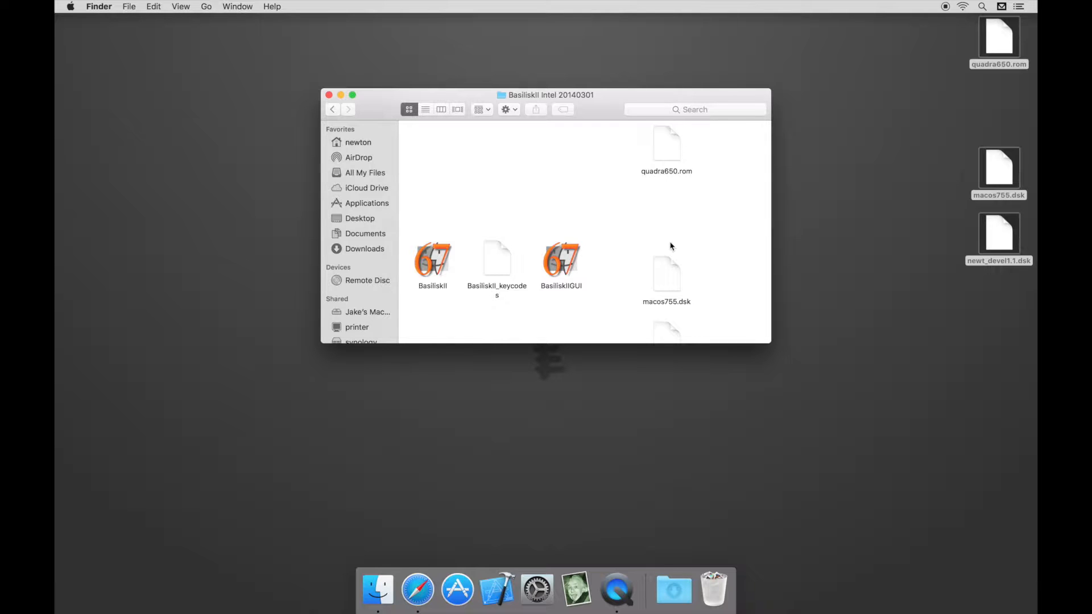
Step: Launch BasiliskIIGUI from the BasiliskII Intel 20140301 folder
left_click(431, 271)
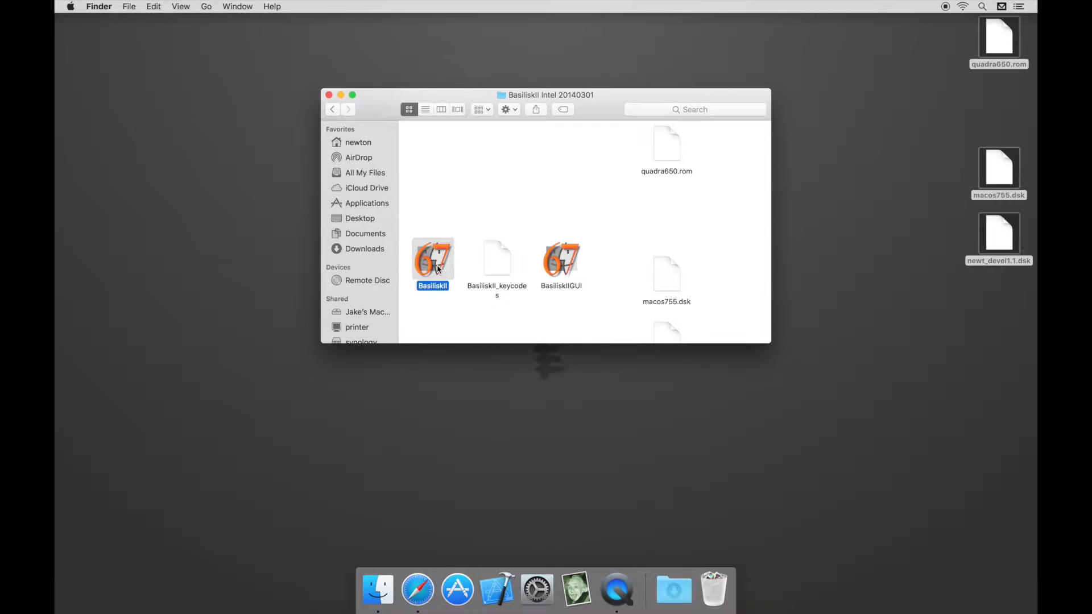
left_click(558, 252)
double_click(563, 254)
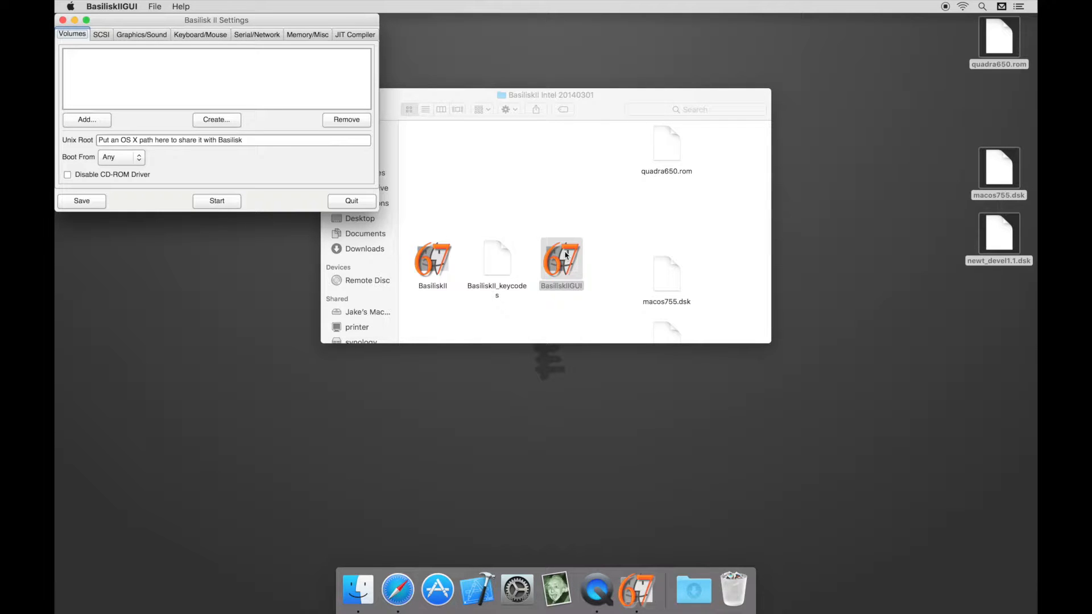
Step: Define a new hardfile volume with a size of 500 MB and the file name MacHD.dsk
left_click(223, 124)
double_click(129, 183)
type("500")
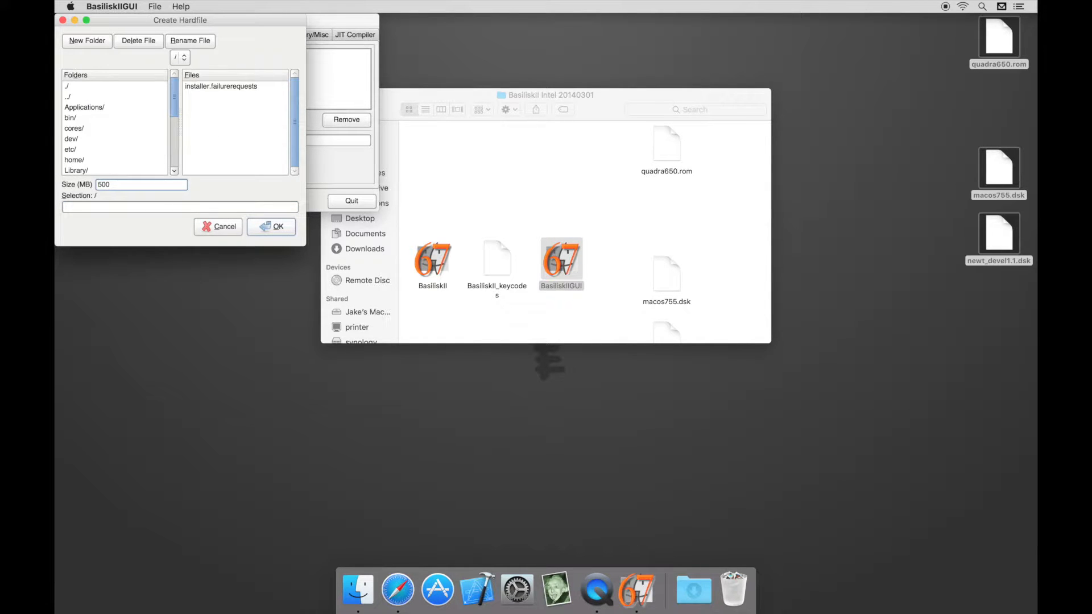
left_click(122, 207)
type("MacHD")
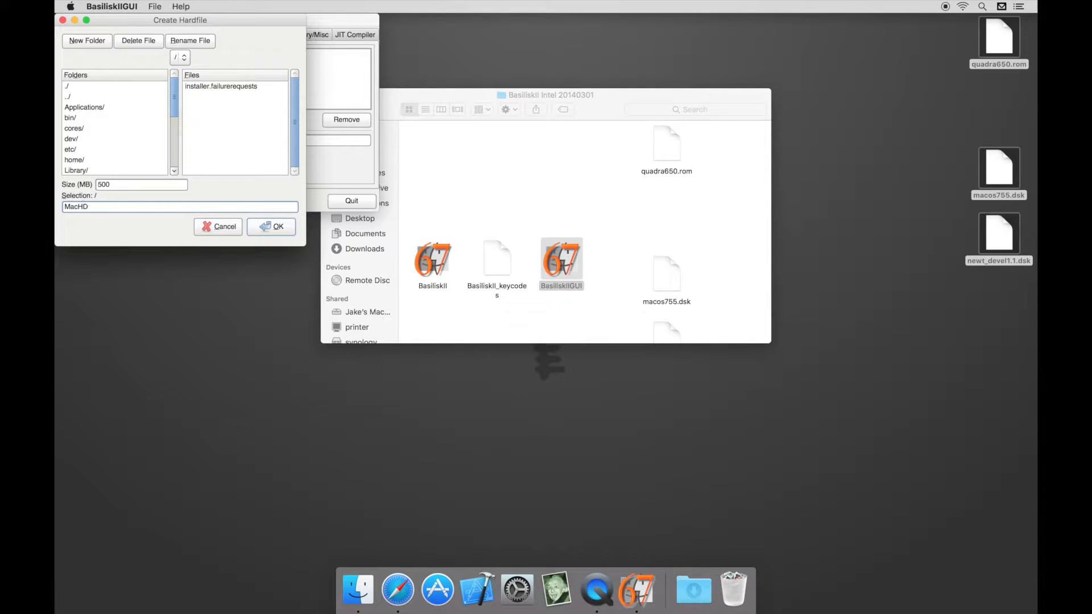
type(".dsk")
Step: Create the hardfile inside /Users/newton/BasiliskII Intel 20140301
scroll(173, 129, "down", 2)
scroll(173, 130, "down", 3)
double_click(84, 140)
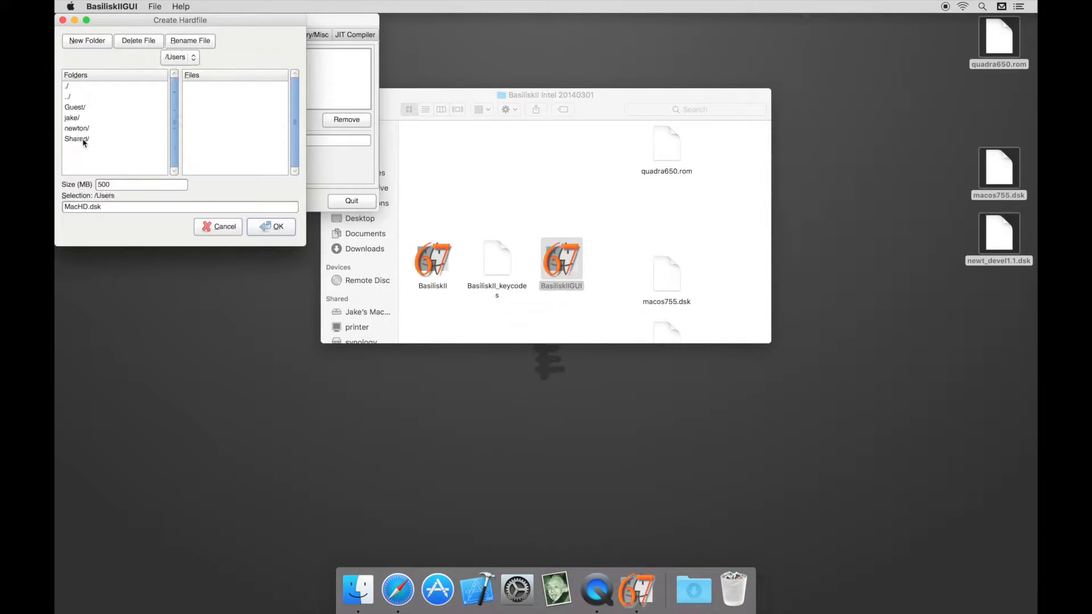
double_click(84, 129)
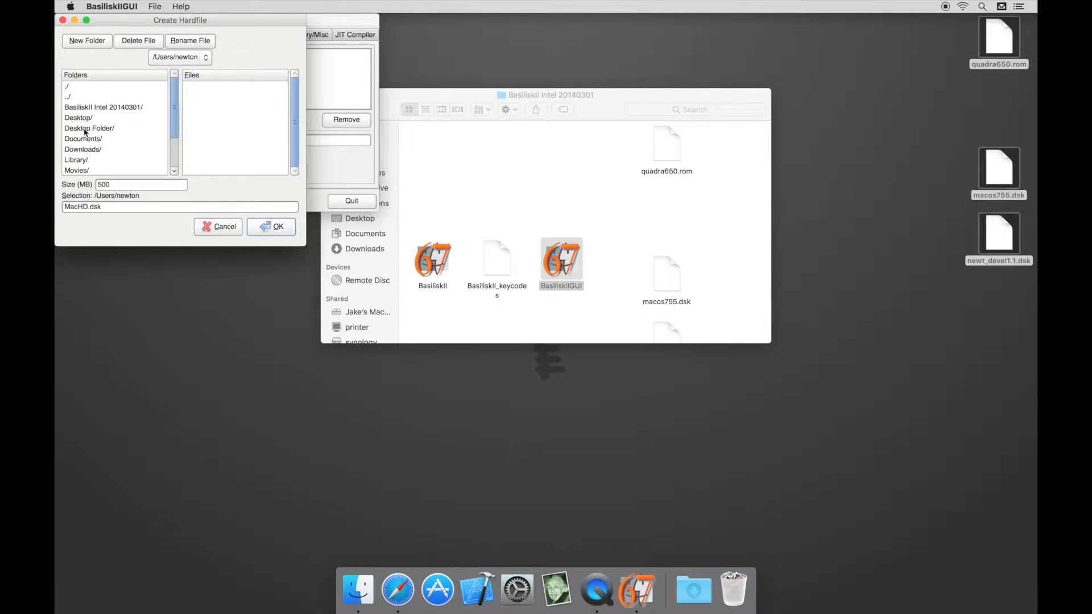
double_click(108, 107)
left_click(271, 227)
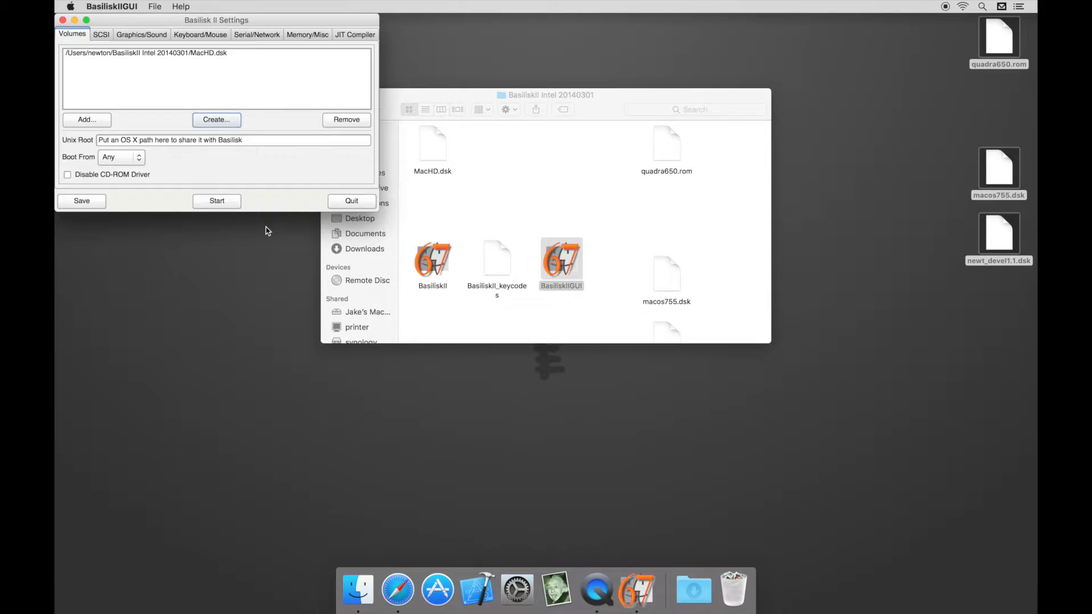
Step: Add macos755.dsk from /Users/newton/BasiliskII Intel 20140301 to the volumes
left_click(107, 121)
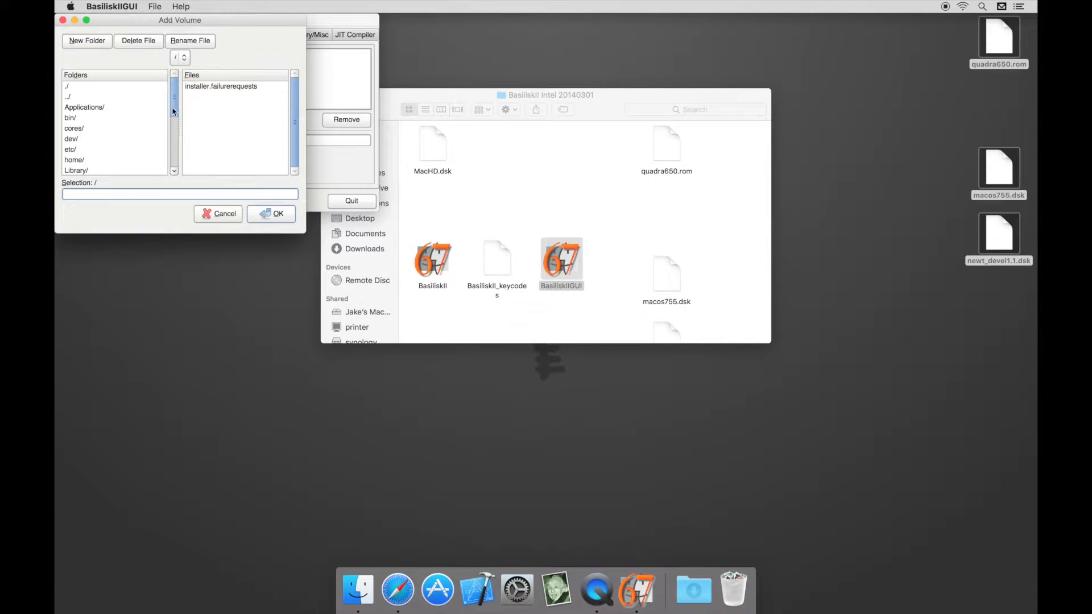
left_click_drag(174, 114, 175, 159)
double_click(85, 145)
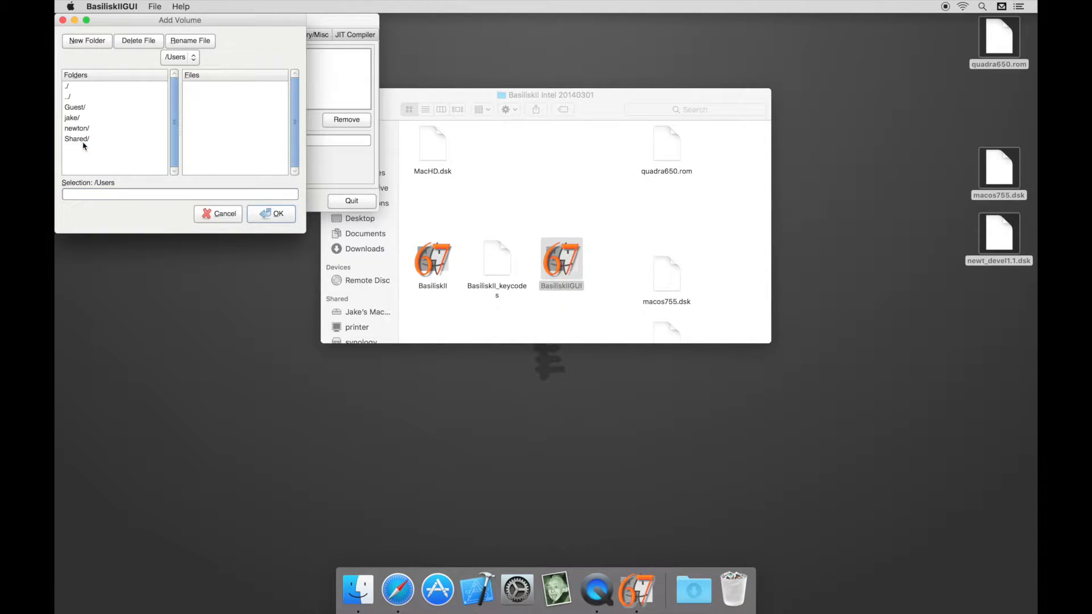
double_click(84, 132)
double_click(101, 108)
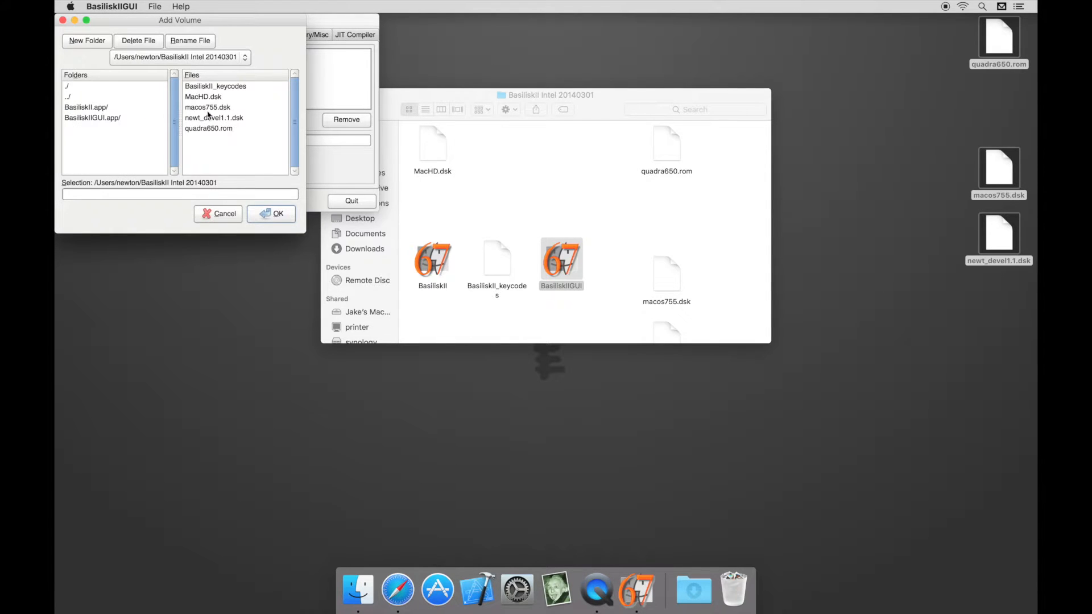
double_click(207, 108)
Step: Add newt_devel1.1.dsk from the same BasiliskII Intel 20140301 folder to the volumes
left_click(105, 126)
left_click_drag(173, 114, 175, 158)
double_click(88, 139)
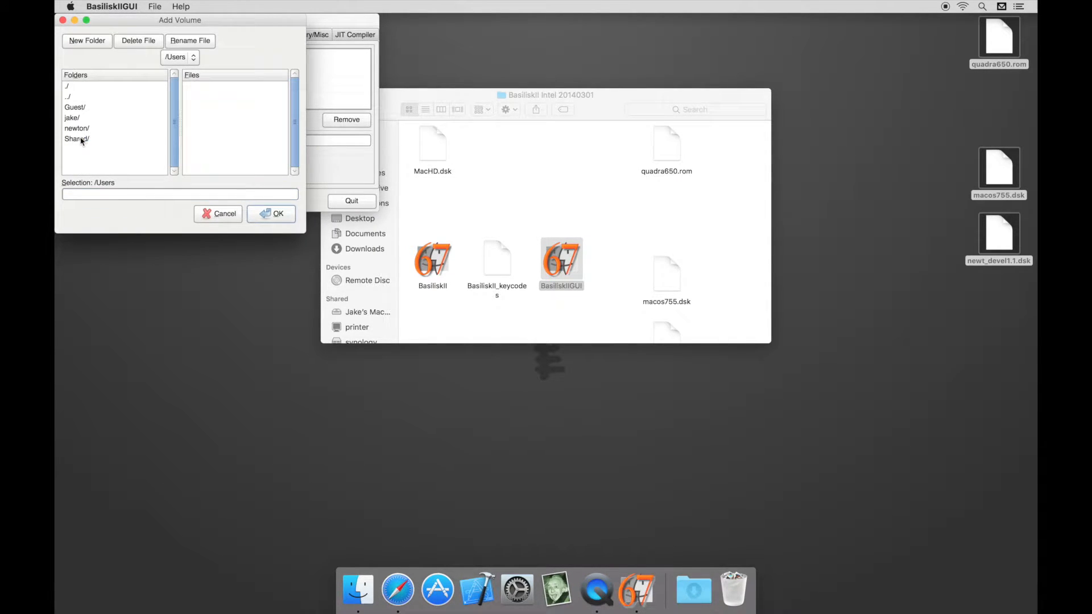
double_click(83, 130)
double_click(126, 108)
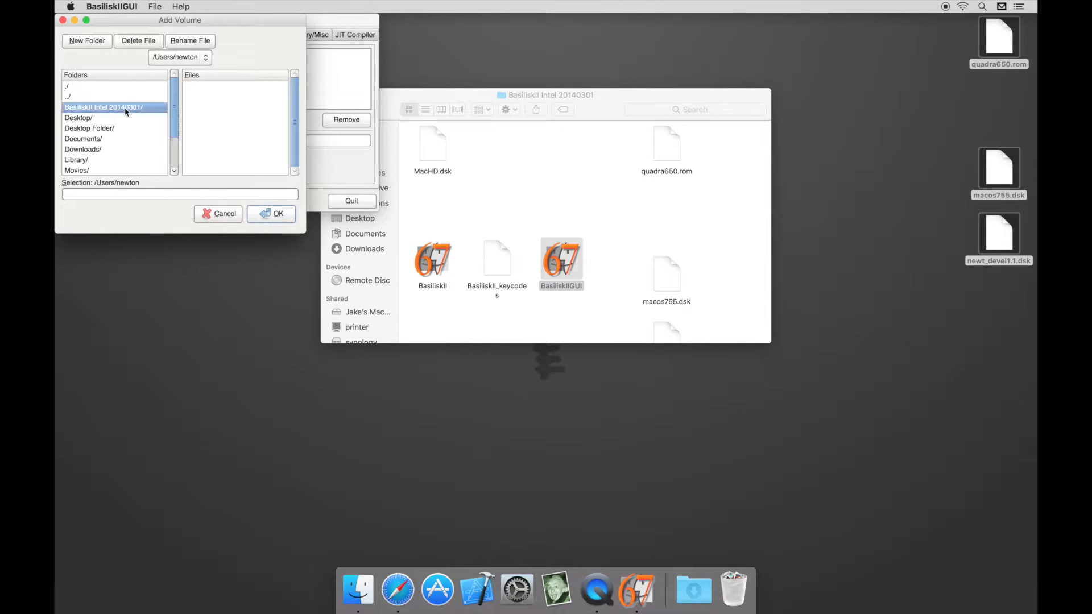
double_click(200, 117)
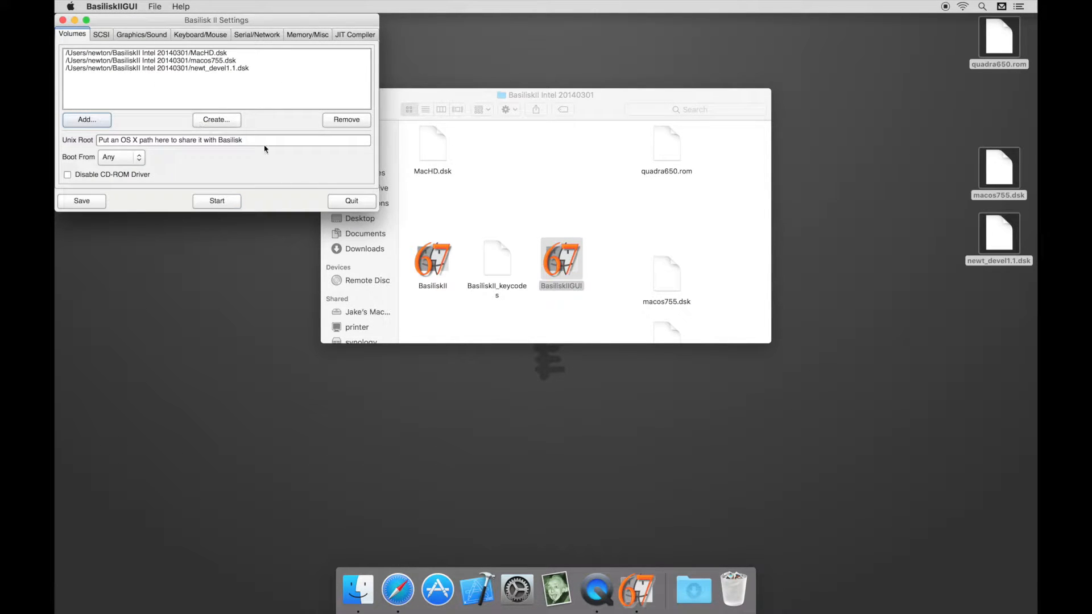
Step: Set the Unix Root to /Users/newton and the emulator's display size to 1024 wide by 768 high
key("Tab")
type("/Users/newto")
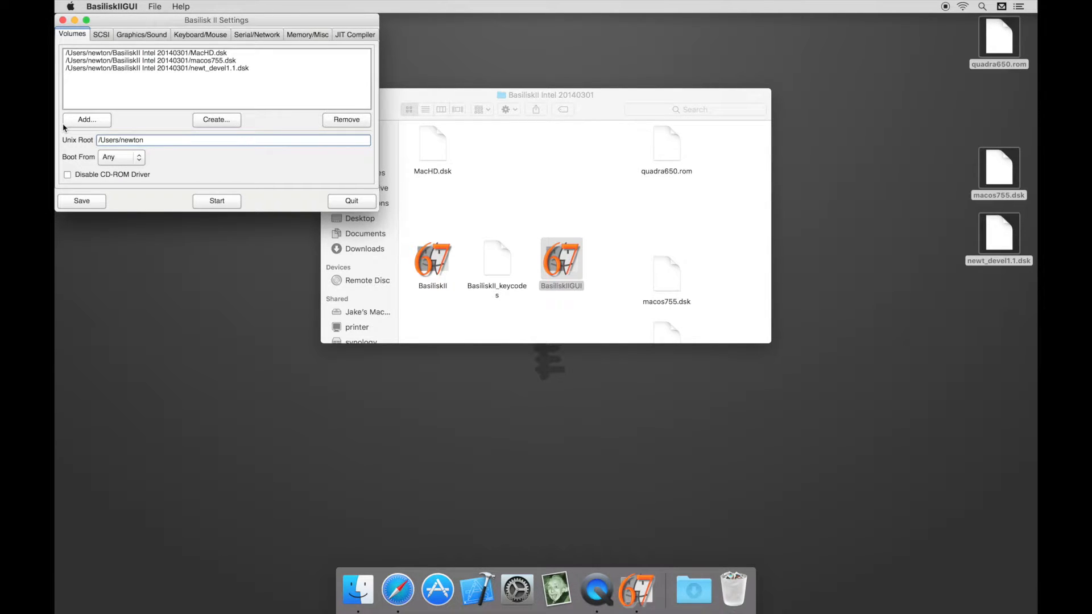
left_click(143, 37)
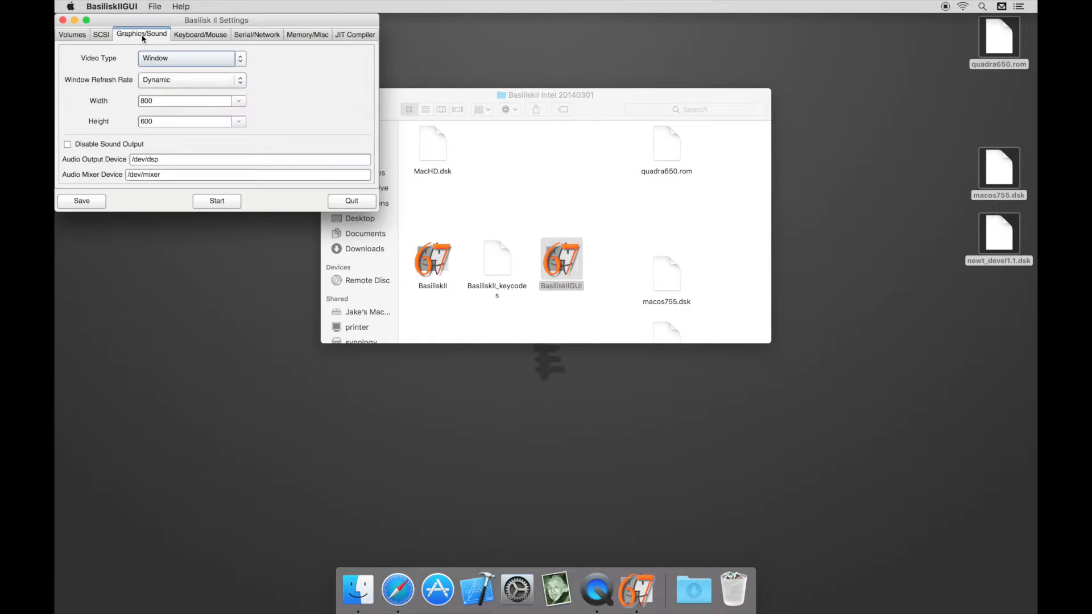
left_click(239, 101)
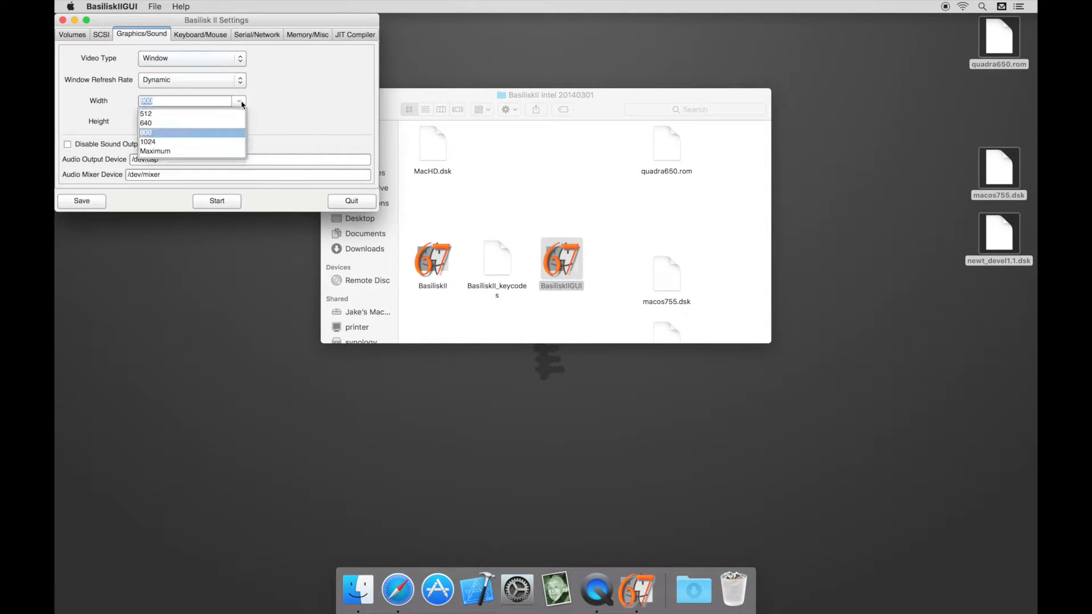
left_click(205, 145)
left_click(239, 121)
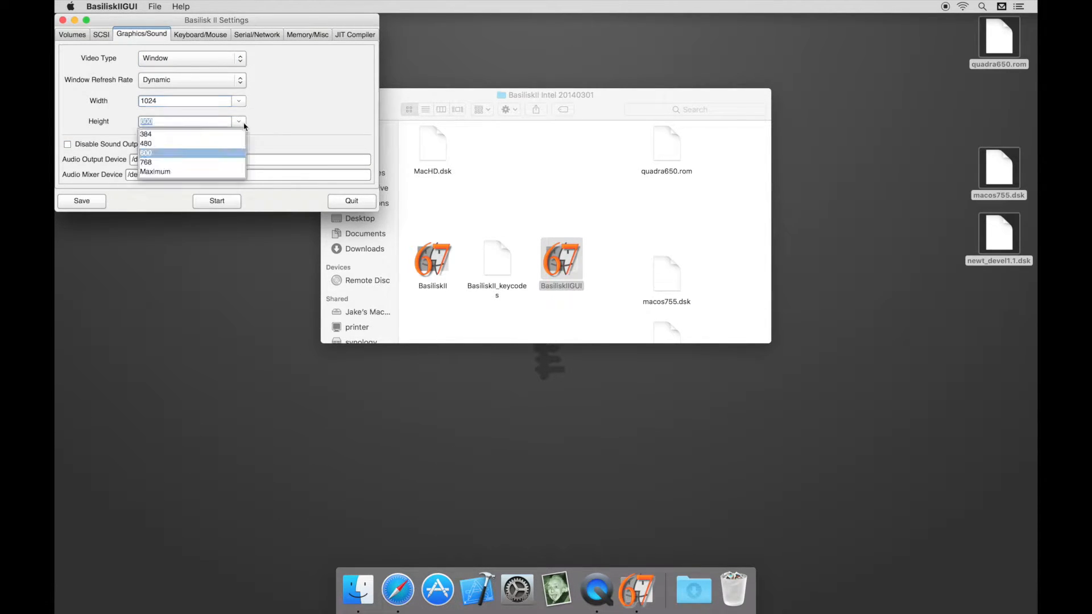
left_click(215, 163)
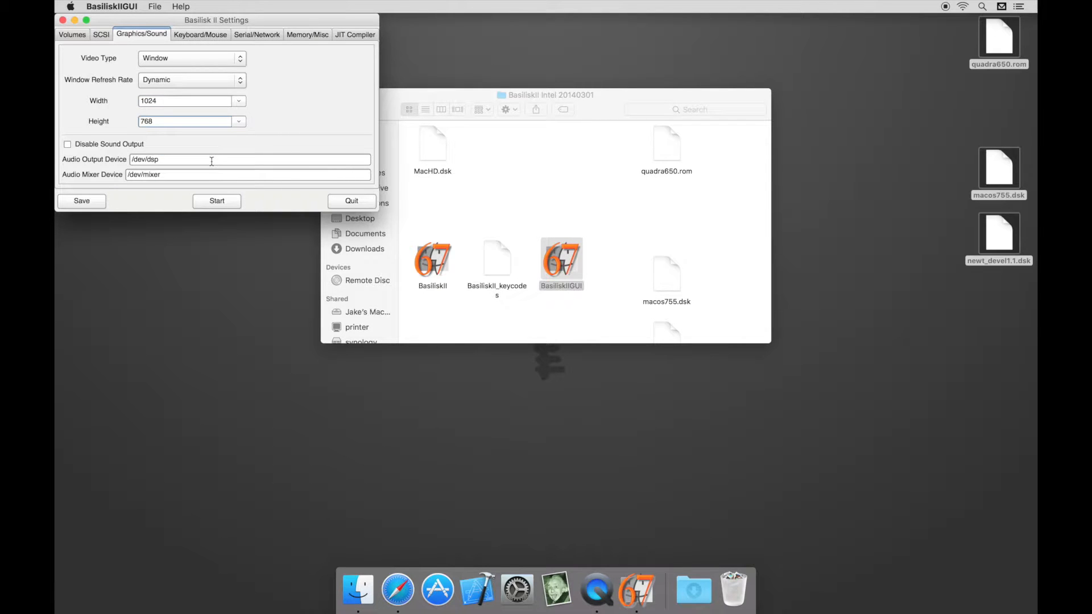
Step: Set the MacOS RAM size to 128 MB and the Mac model ID to Quadra 900 (MacOS 8.x)
left_click(307, 36)
type("128")
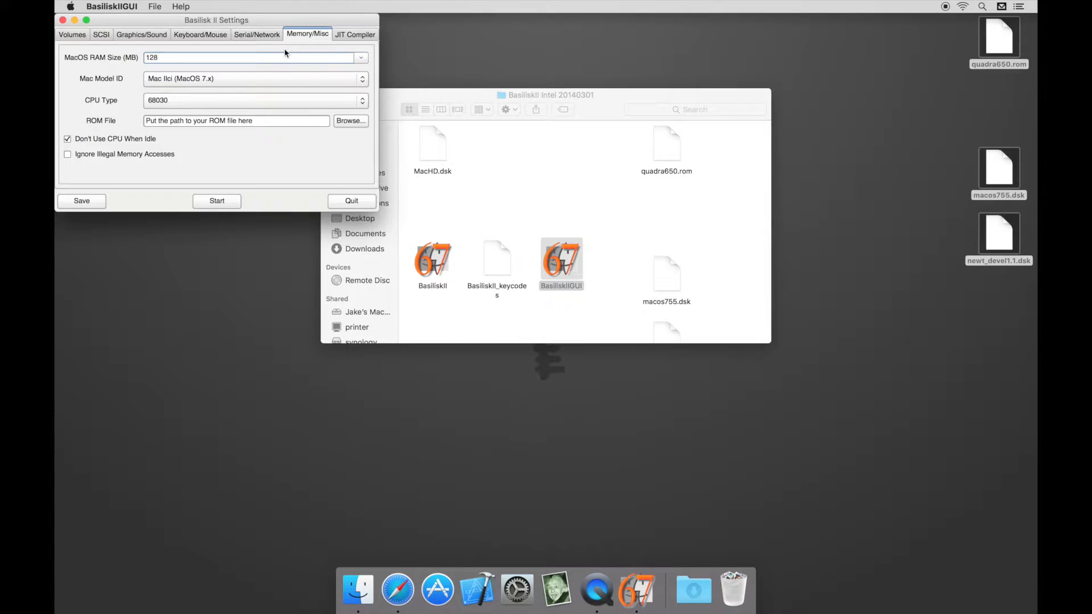
left_click(250, 80)
left_click(227, 89)
Step: Choose quadra650.rom from the BasiliskII Intel 20140301 folder as the ROM file, and save and quit the settings
left_click(351, 121)
left_click_drag(175, 108, 175, 164)
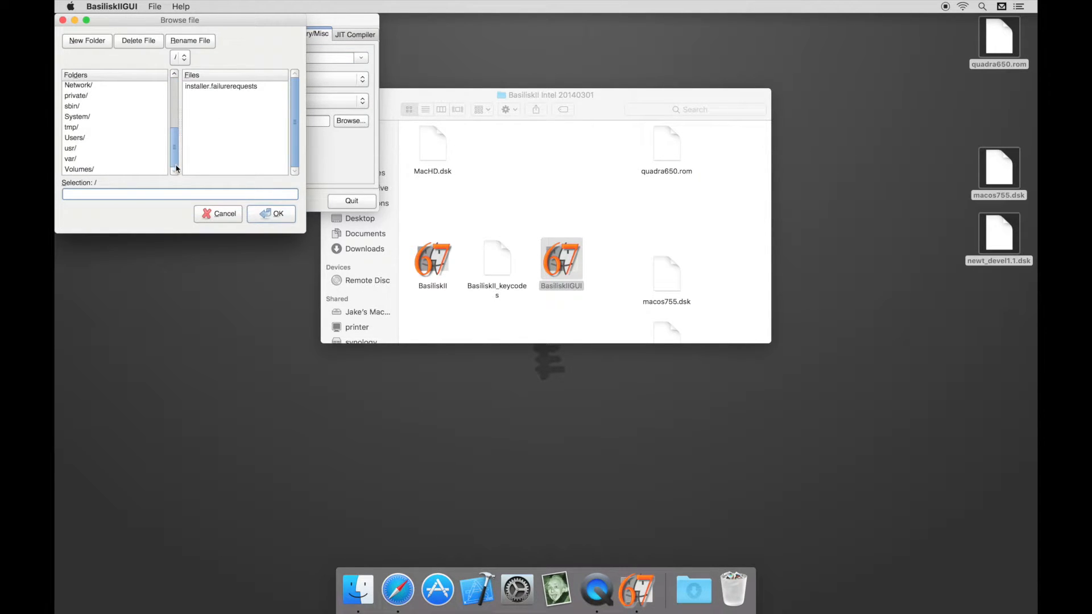
double_click(87, 139)
double_click(87, 116)
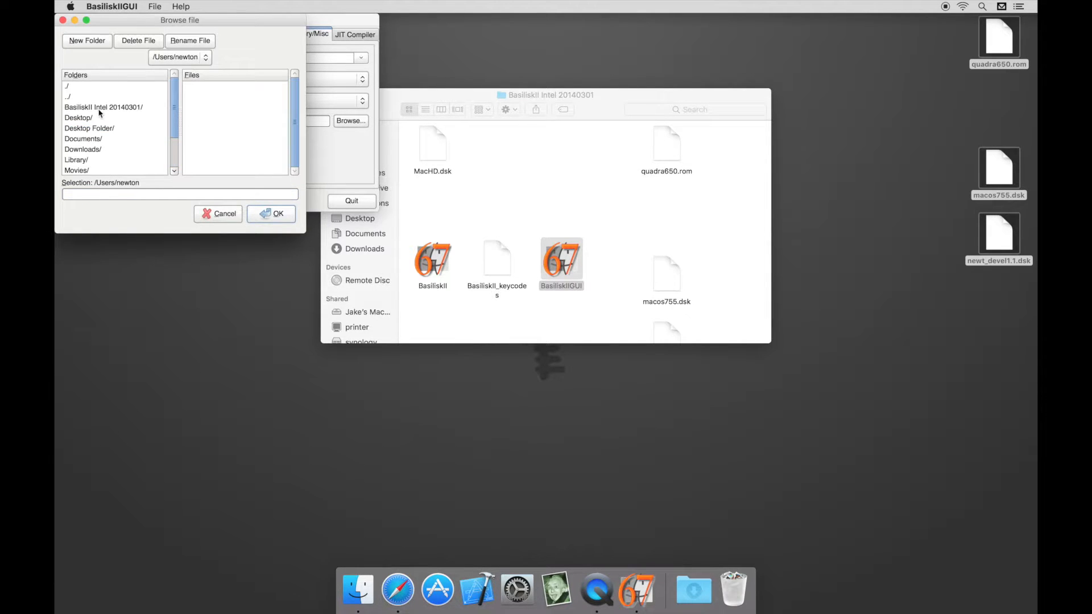
double_click(98, 108)
double_click(210, 130)
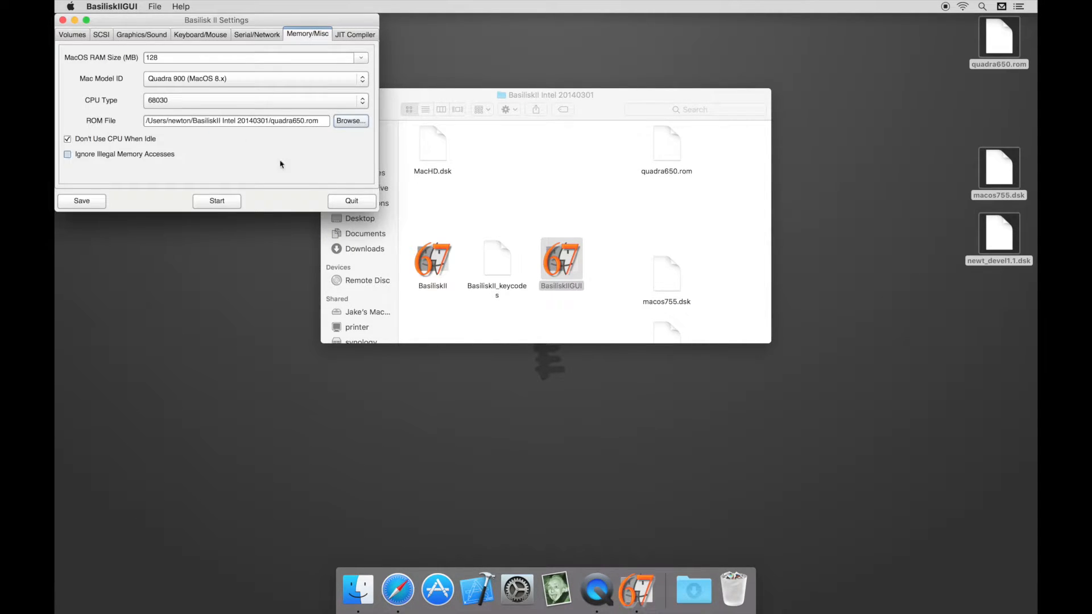
left_click(72, 202)
left_click(363, 202)
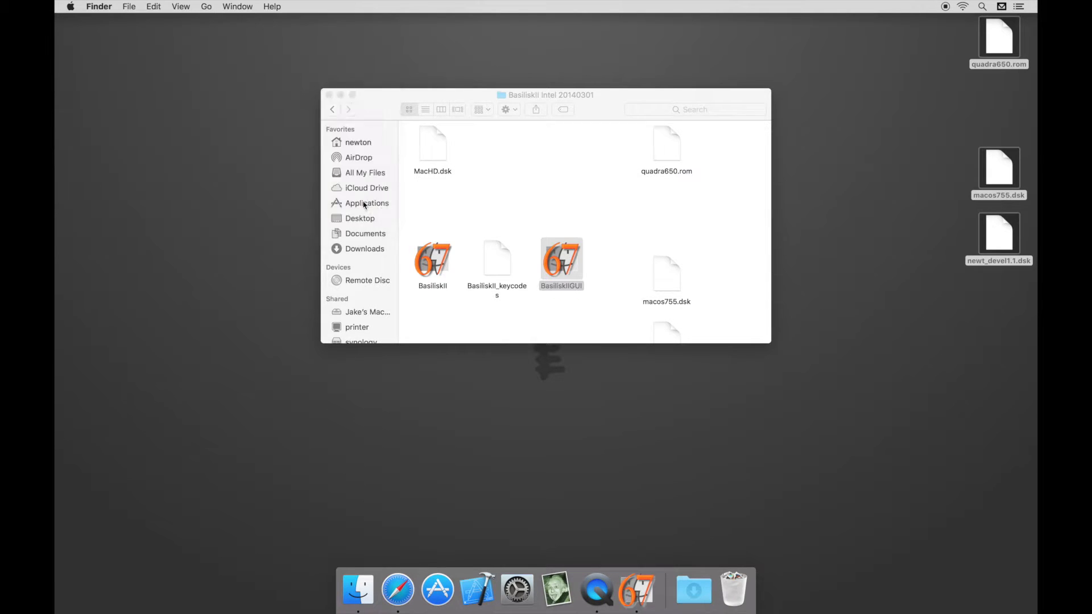
Step: Launch BasiliskII and initialize the unreadable 500 MB disk with the name MacHD
double_click(439, 261)
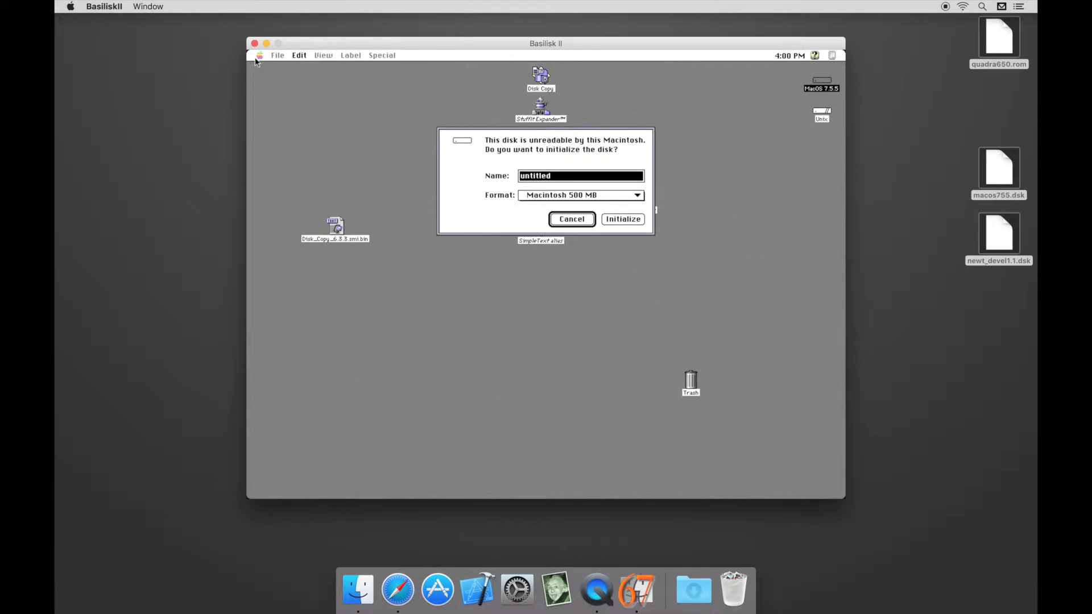
type("MacHD")
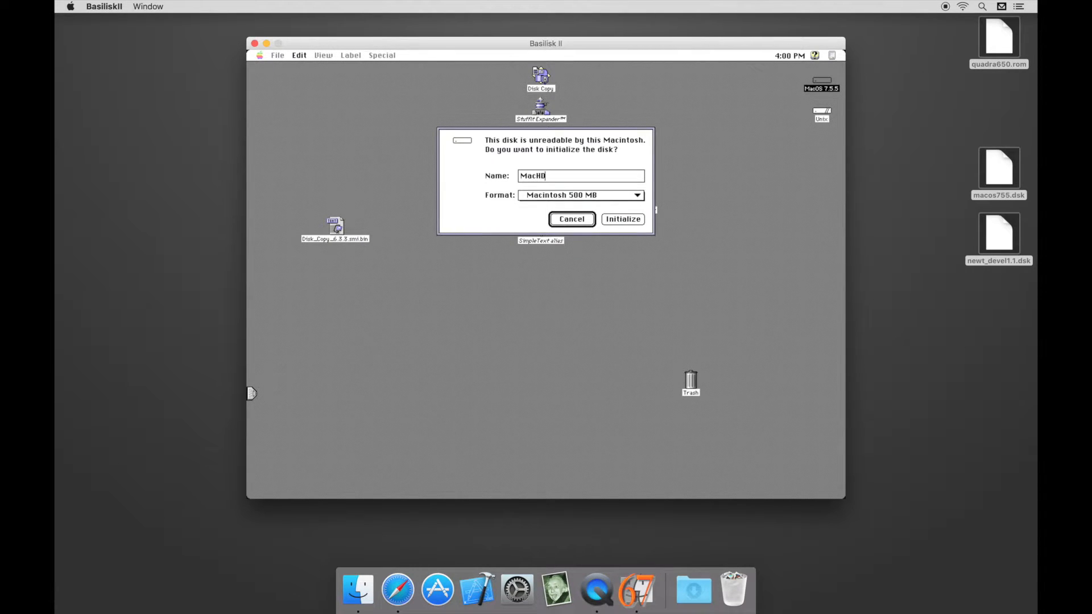
left_click(623, 219)
left_click(614, 186)
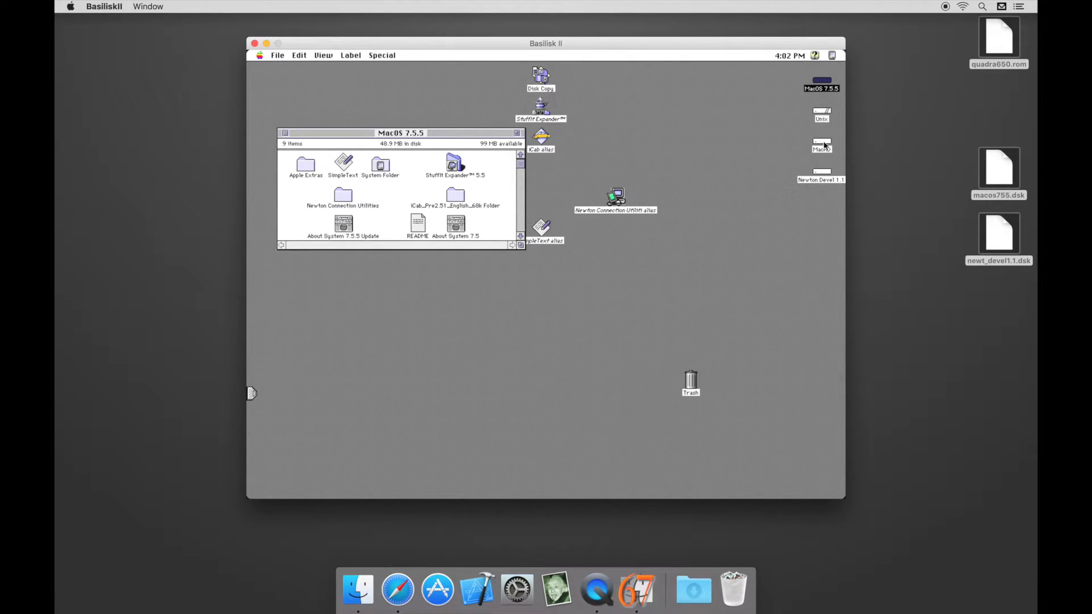
Step: Copy everything on the MacOS 7.5.5 disk to the MacHD disk and close the MacOS 7.5.5 window
double_click(824, 146)
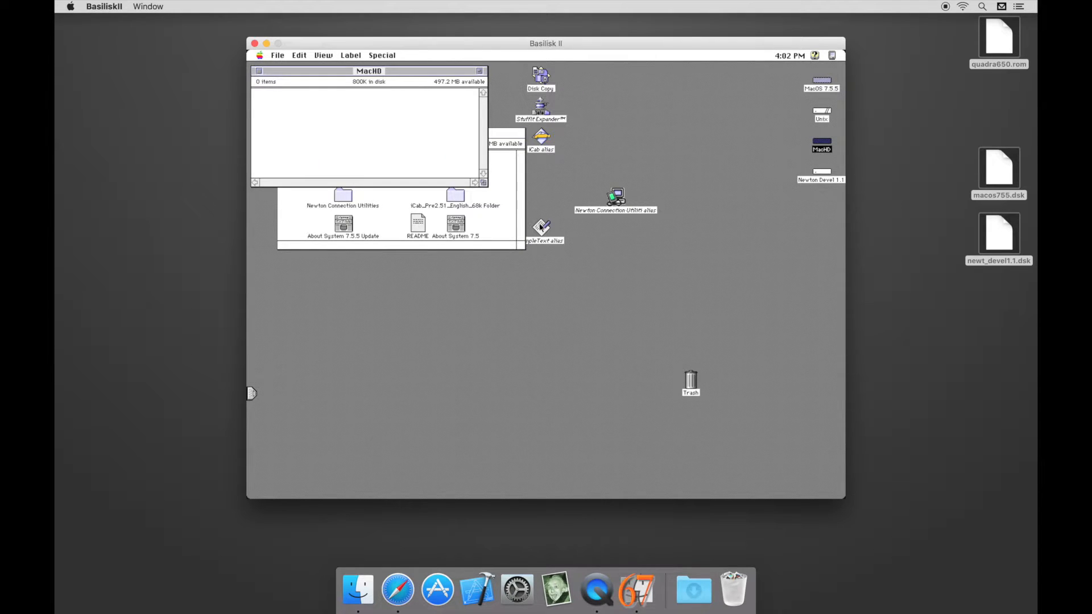
left_click(503, 227)
key("super+a")
left_click_drag(379, 181, 357, 113)
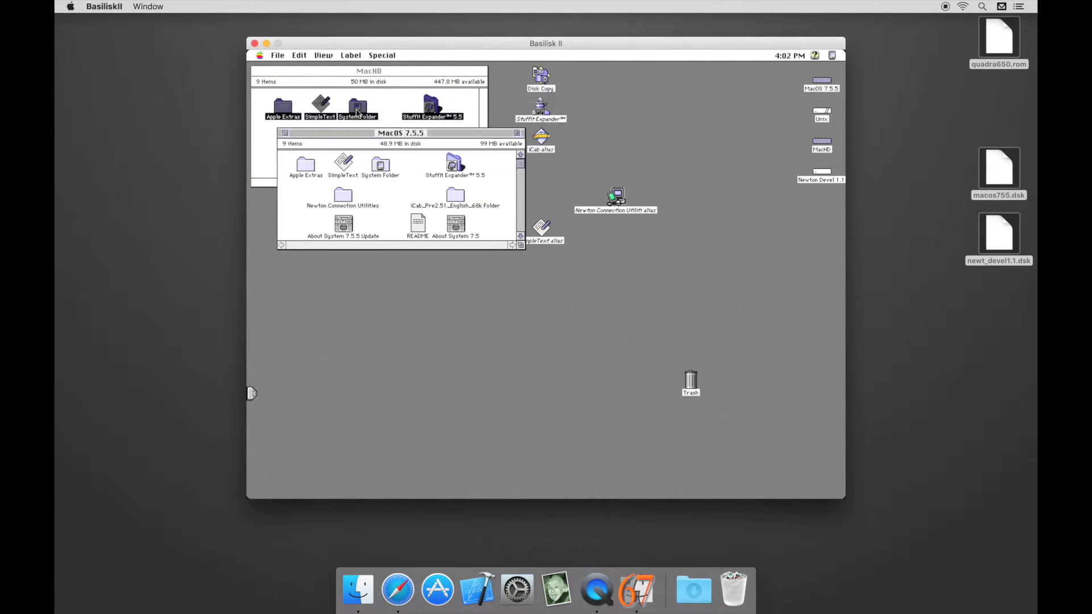
left_click(284, 133)
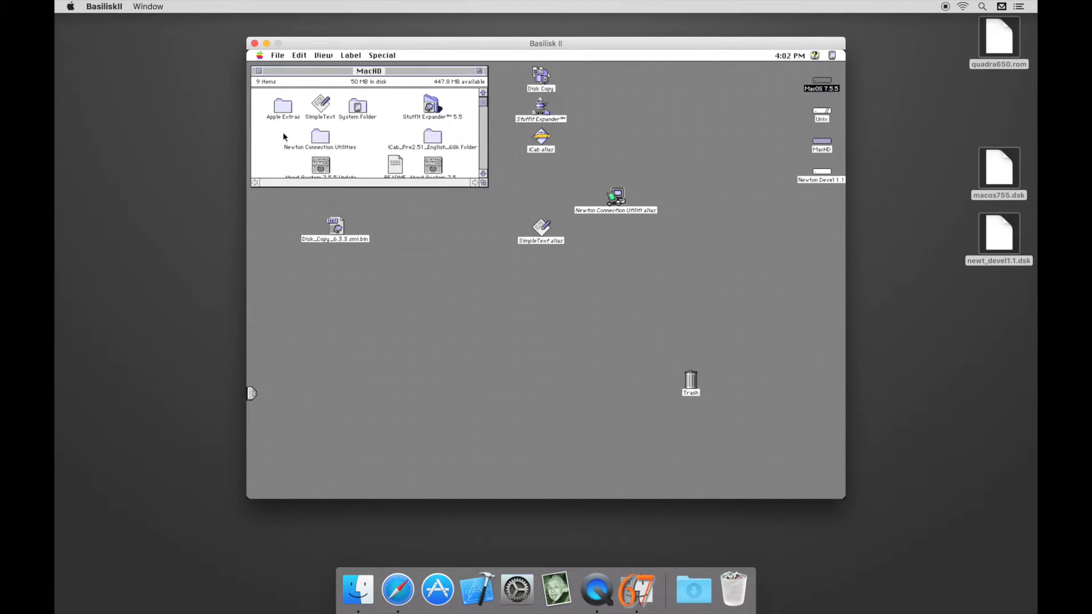
Step: Create a new folder named NewtonDev on the MacHD disk and open it
left_click(385, 145)
left_click_drag(280, 59, 280, 65)
type("NewtonDev")
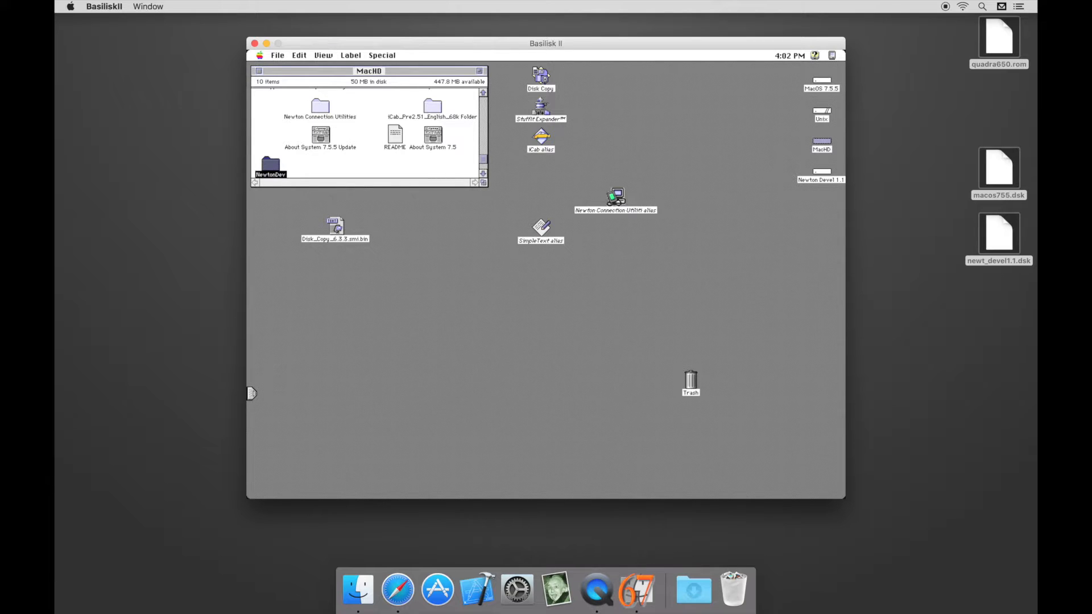
double_click(275, 166)
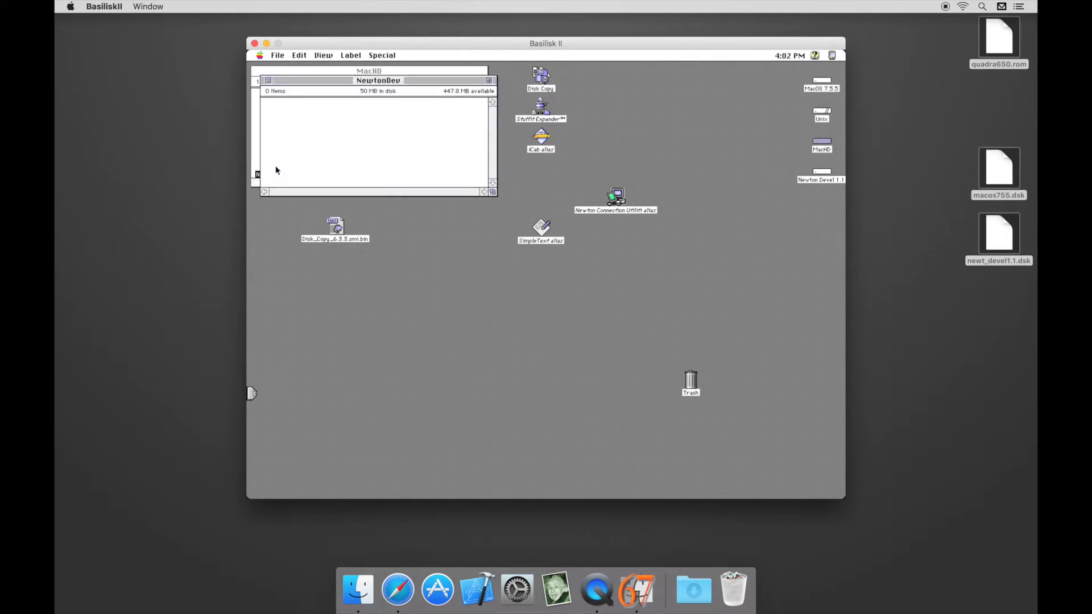
Step: Copy everything on the Newton Devel 1.1 disk into the NewtonDev folder on MacHD
double_click(822, 179)
left_click(458, 325)
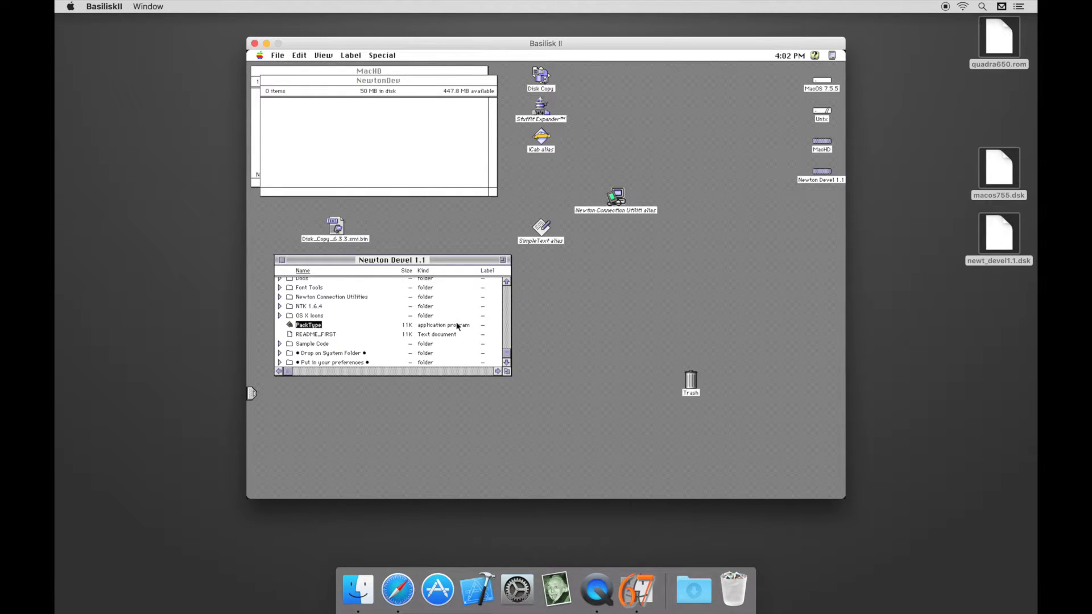
key("super+a")
left_click_drag(331, 302, 344, 136)
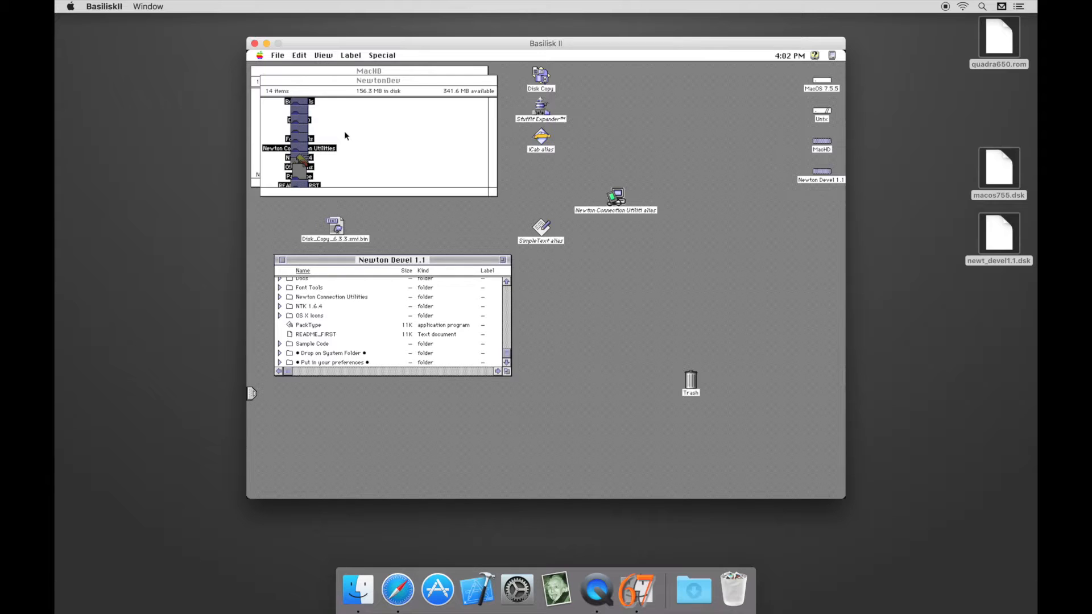
Step: Show the NewtonDev folder's contents as a list sorted by kind
left_click(344, 133)
left_click_drag(323, 55, 330, 99)
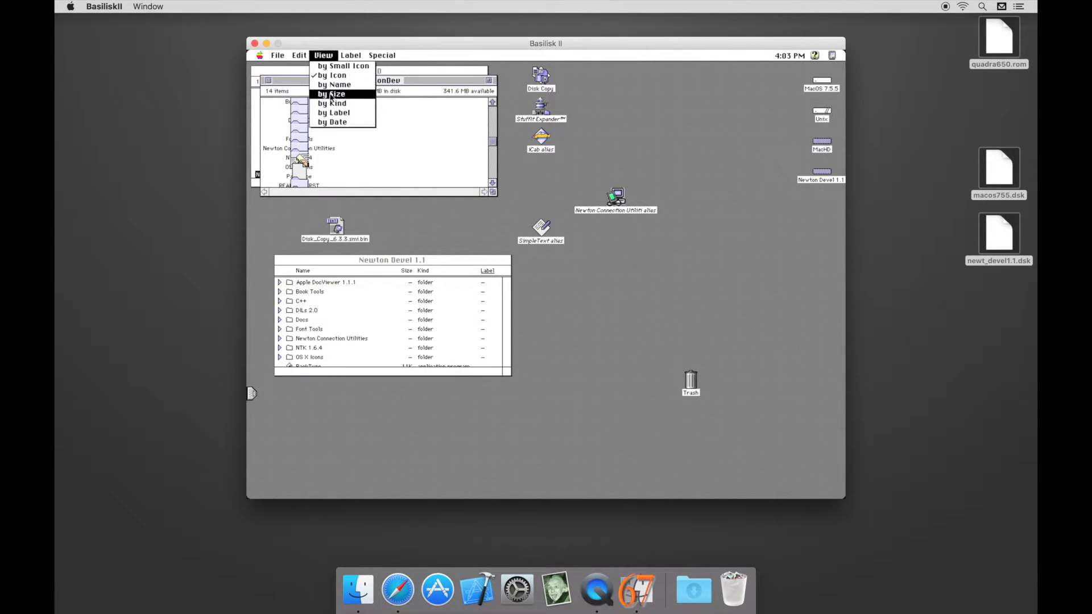
left_click_drag(330, 97, 332, 104)
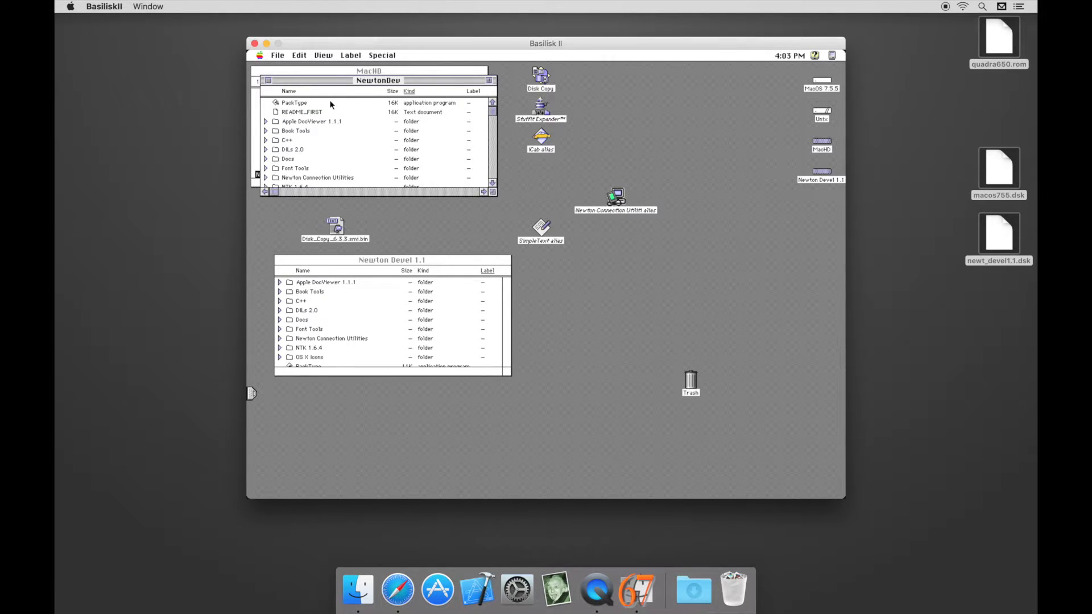
Step: Close all open folder windows and shut down the emulated Mac
left_click(271, 82, "alt")
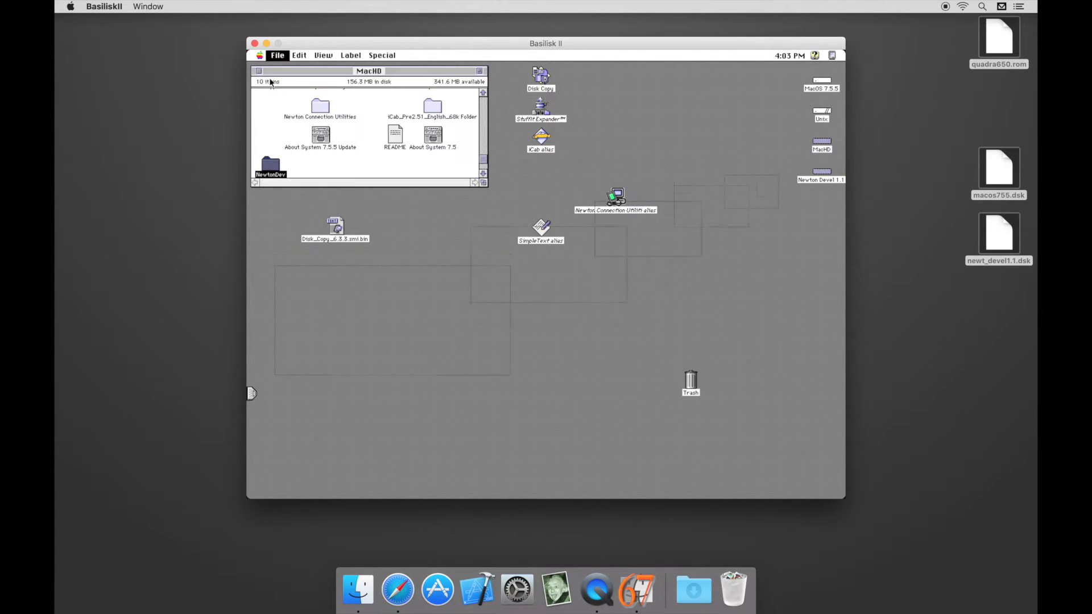
left_click(254, 44)
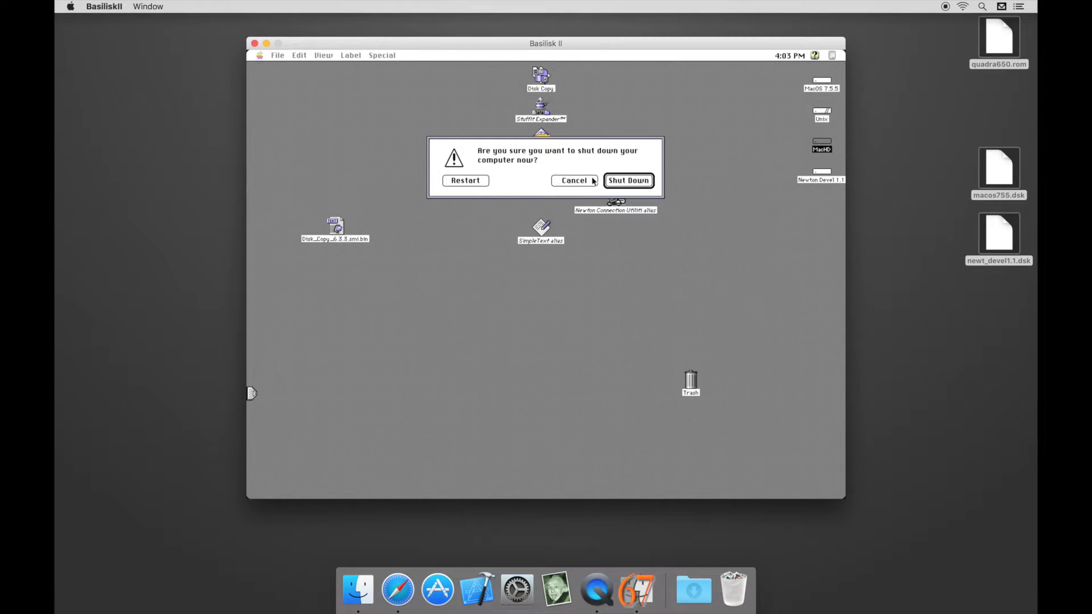
left_click(621, 182)
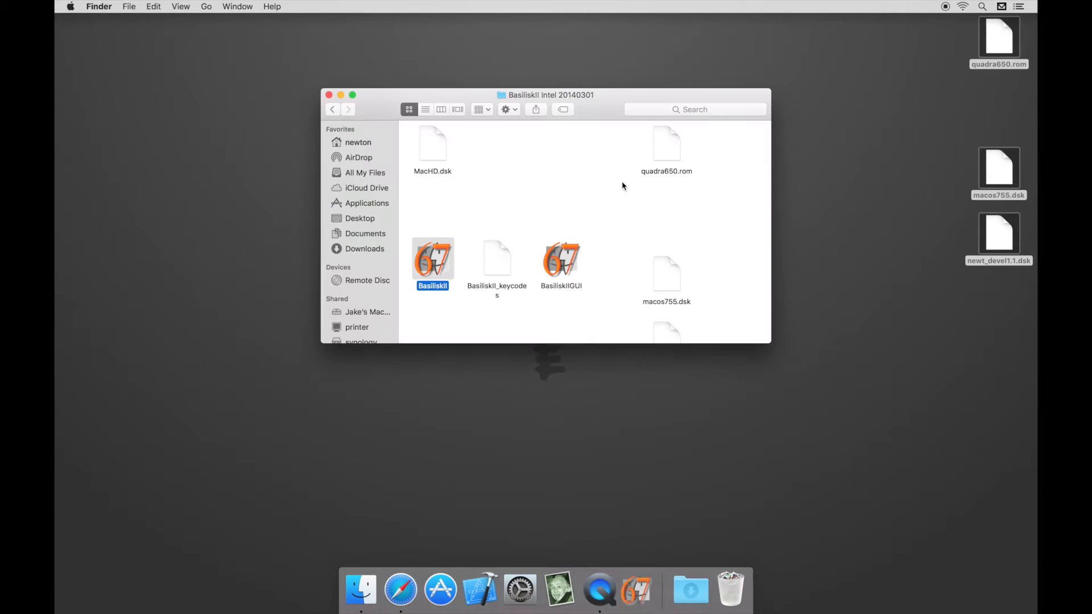
Step: Open BasiliskIIGUI and remove the macos755.dsk and newt_devel1.1.dsk volumes, keeping only MacHD.dsk
left_click(566, 259)
double_click(566, 258)
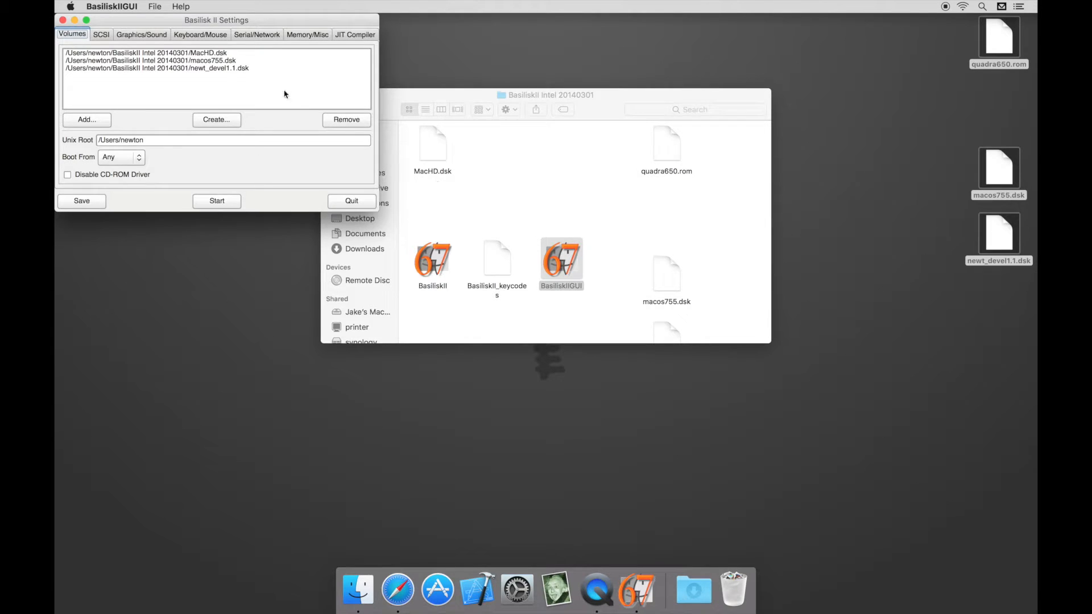
left_click(233, 60)
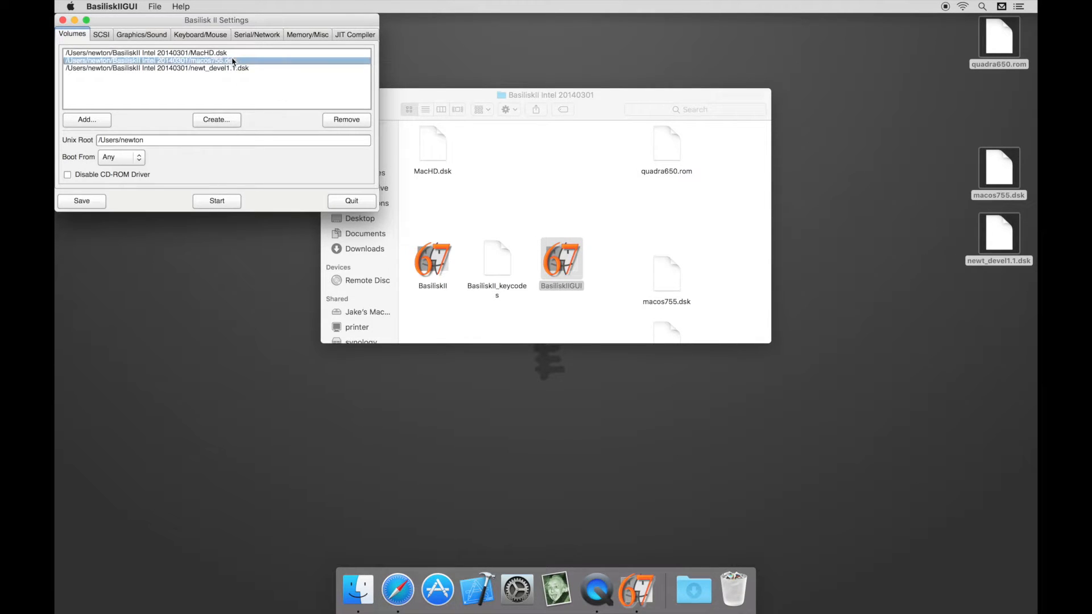
left_click(333, 122)
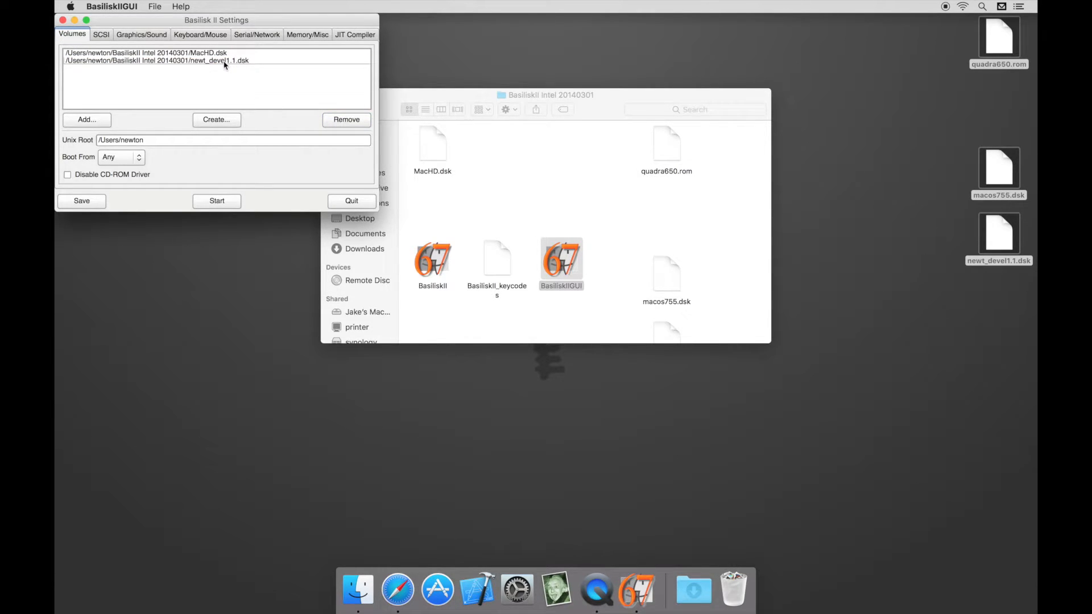
left_click(222, 60)
left_click(338, 121)
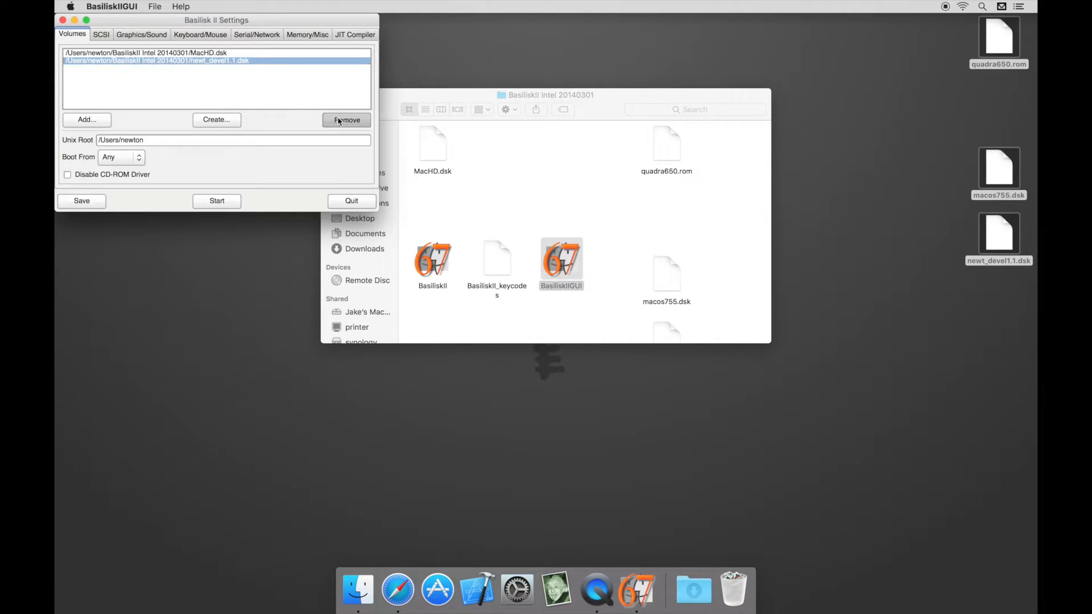
Step: Trash the macos755.dsk and newt_devel1.1.dsk copies in the BasiliskII Intel 20140301 folder, and save and quit the emulator settings
left_click_drag(639, 246, 734, 587)
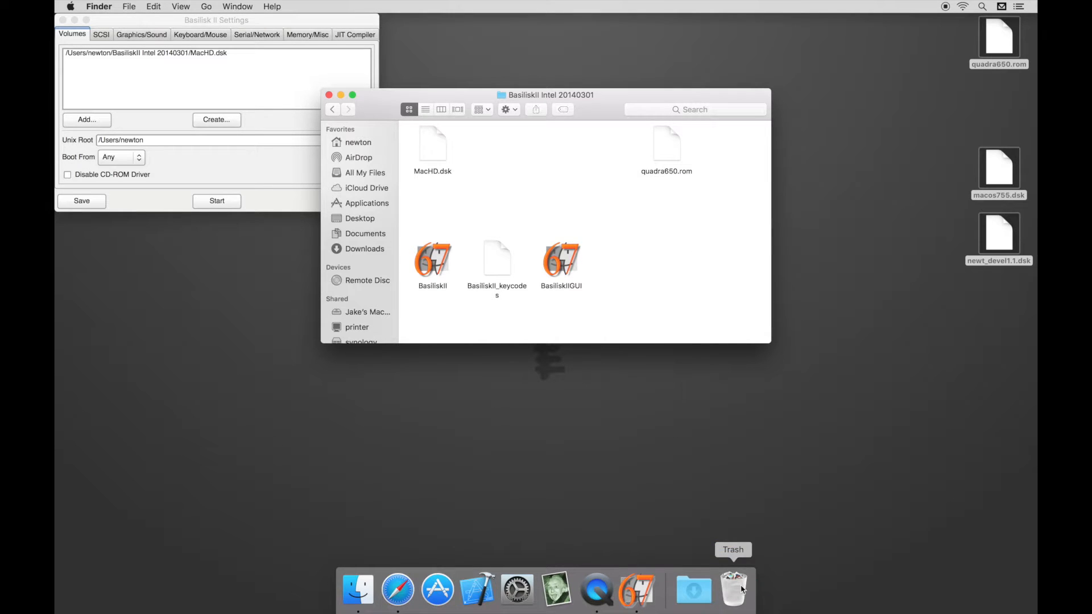
left_click(297, 212)
left_click(85, 203)
left_click(368, 206)
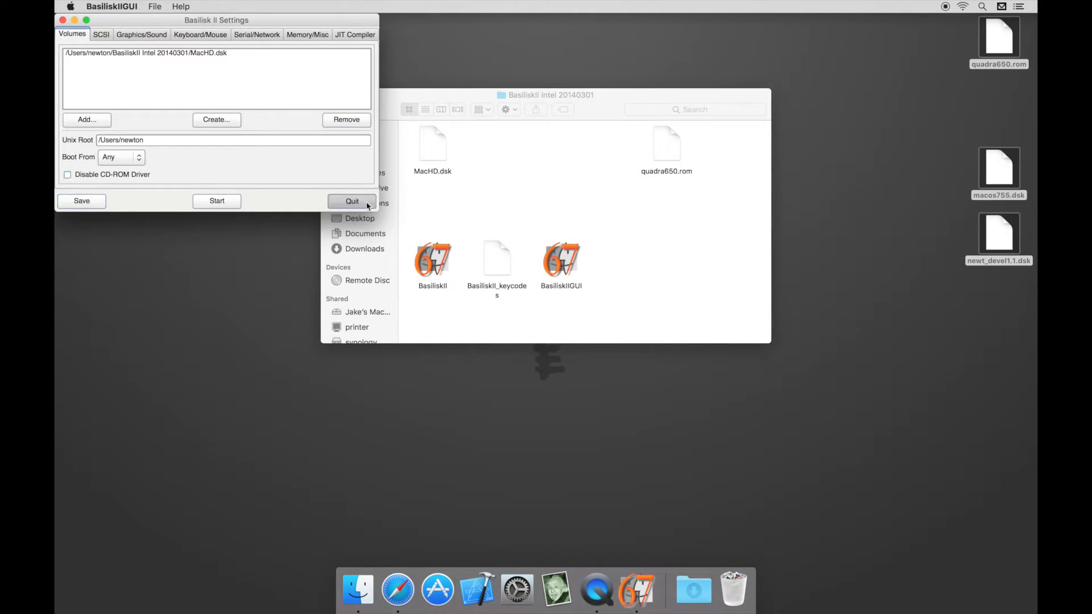
Step: Launch BasiliskII, open the NewtonDev folder on MacHD, and enlarge its window and place it beside the MacHD window
double_click(434, 263)
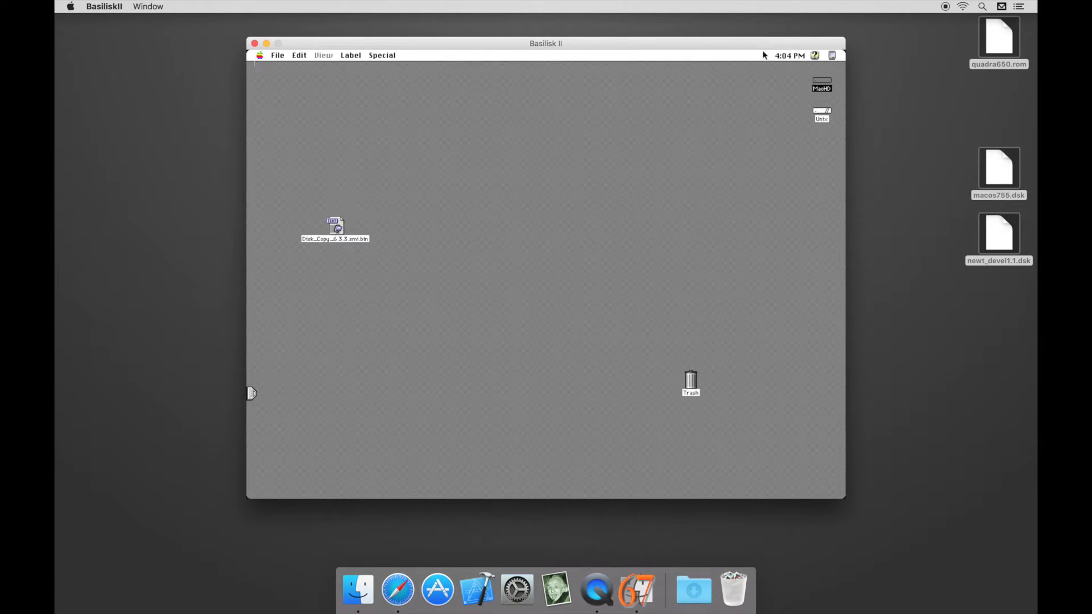
double_click(819, 85)
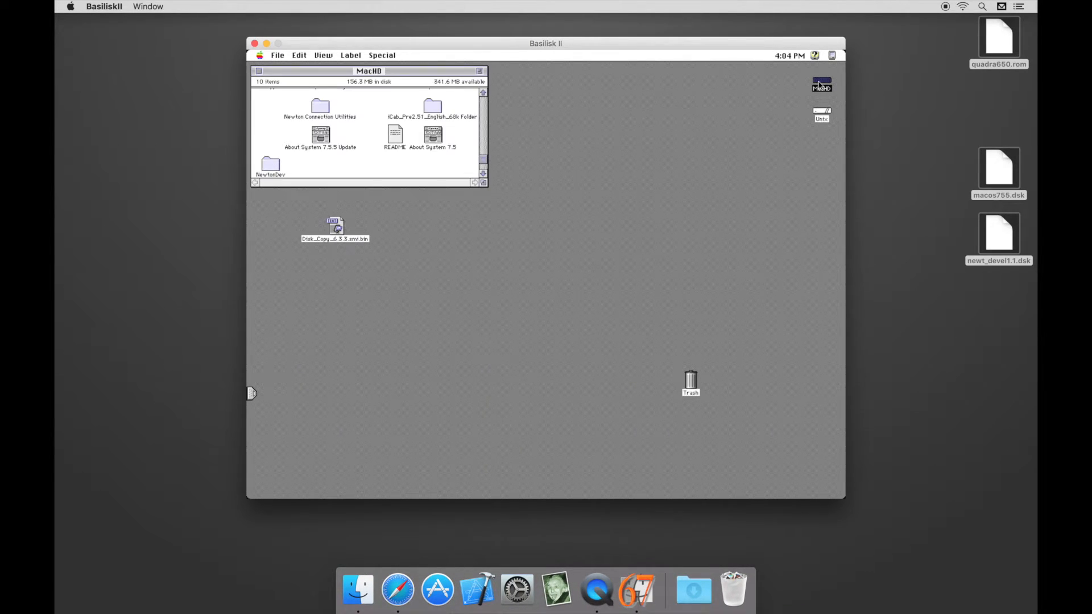
double_click(265, 168)
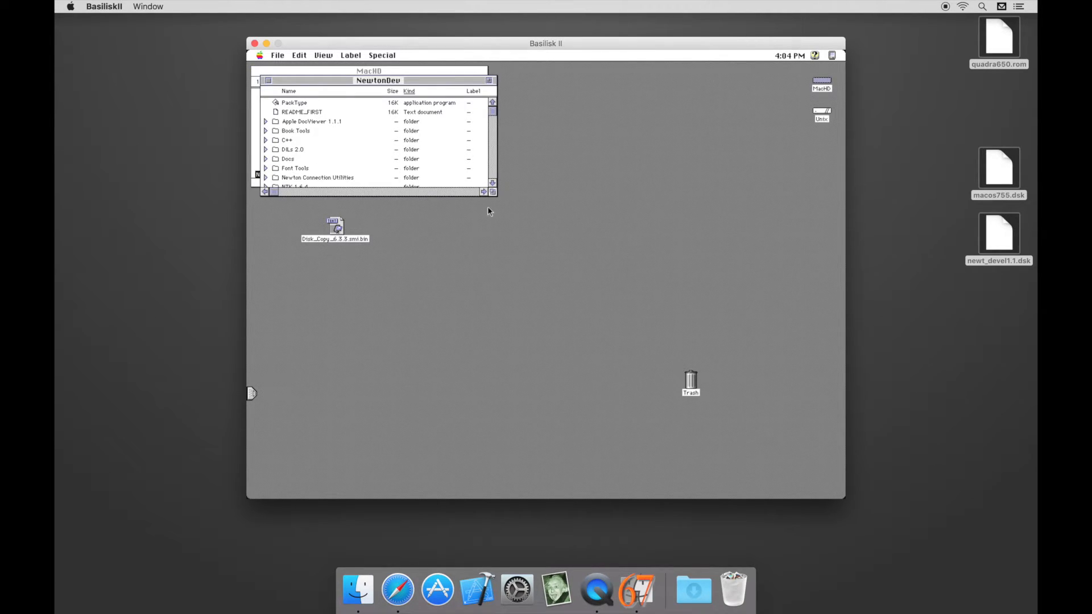
left_click_drag(493, 193, 503, 310)
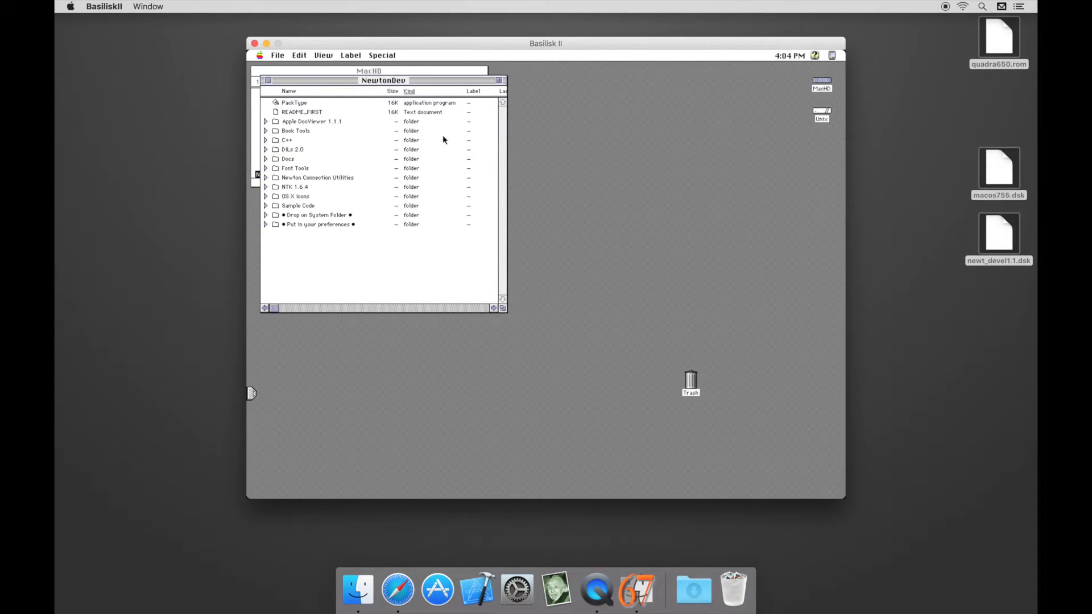
left_click_drag(438, 85, 658, 108)
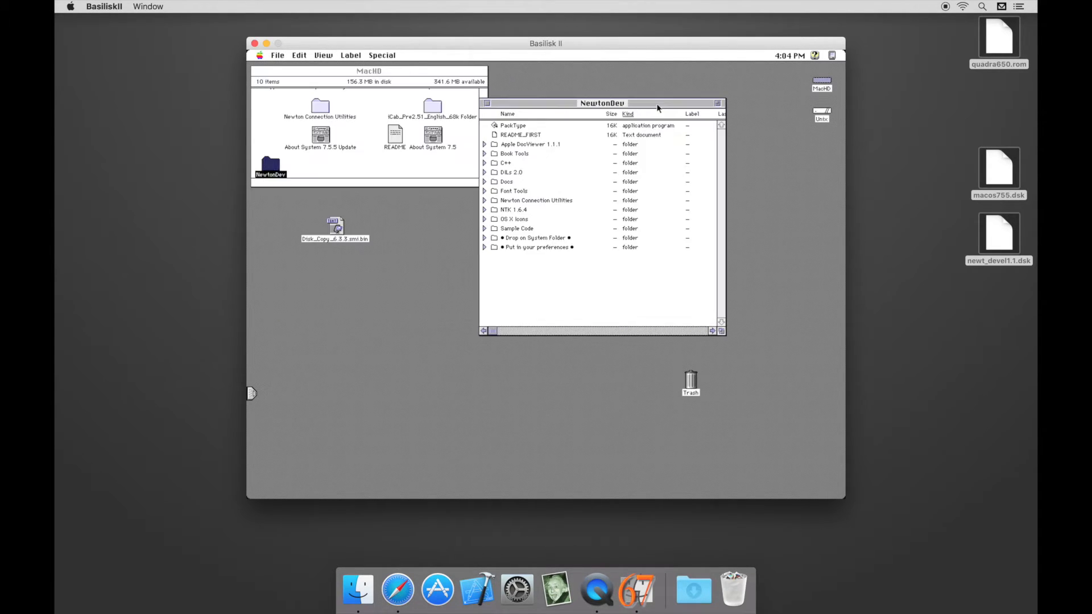
Step: Move the contents of the "Drop on System Folder" folder into MacHD's System Folder, accepting the prompts
left_click(479, 93)
left_click(483, 93)
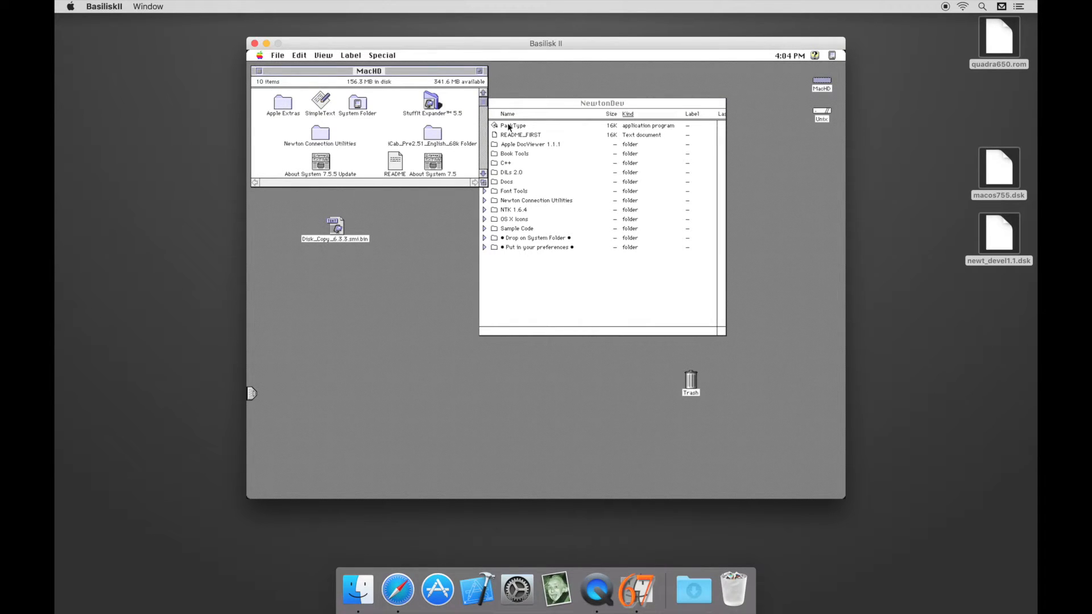
left_click(484, 239)
left_click(519, 251)
left_click(522, 266, "shift")
left_click(522, 255, "shift")
left_click_drag(522, 256, 355, 106)
left_click(639, 197)
left_click(628, 193)
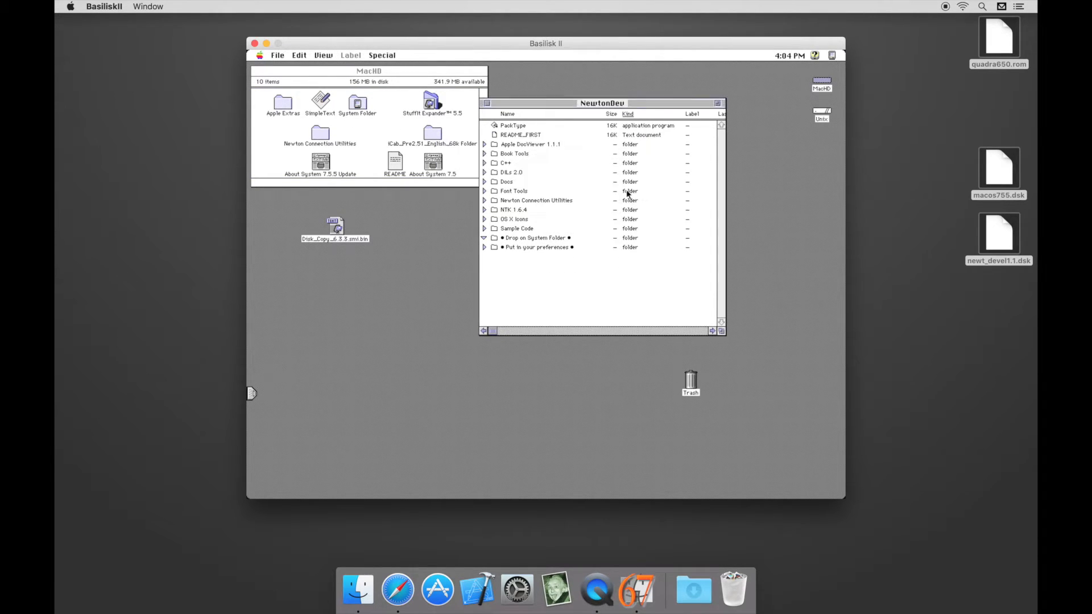
Step: Open the System Folder and move the contents of the "Put in your preferences" folder into Preferences, accepting the prompt
double_click(358, 105)
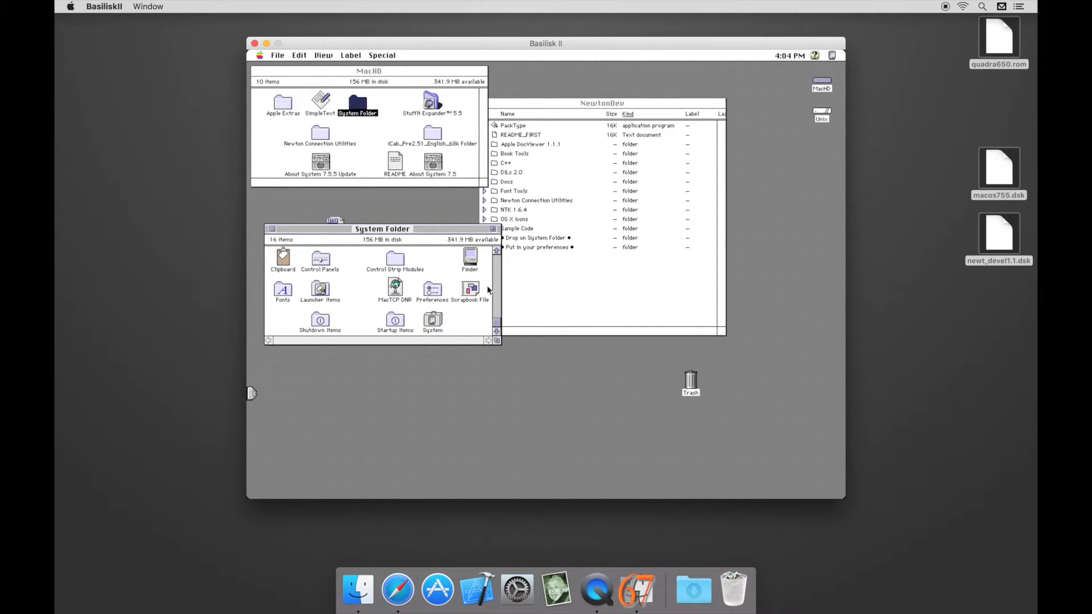
left_click(519, 281)
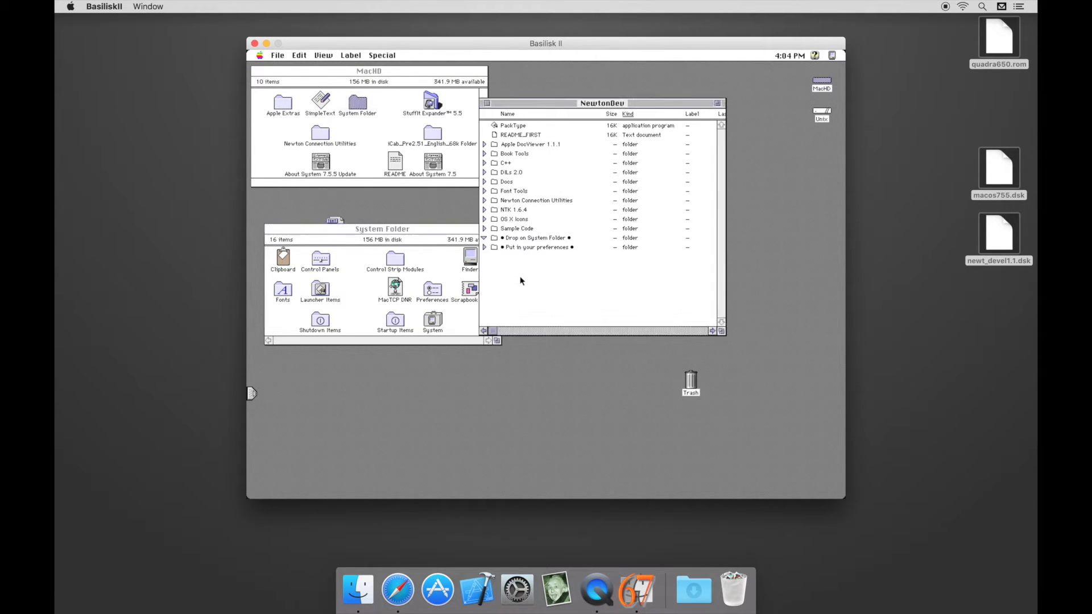
left_click(484, 247)
left_click_drag(515, 256, 434, 292)
left_click(631, 192)
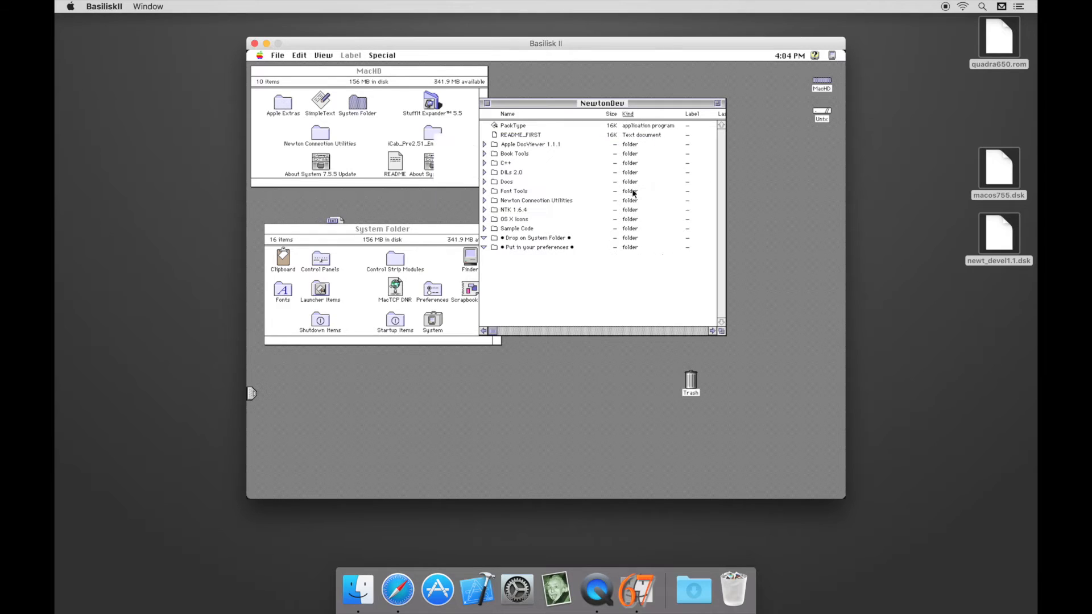
Step: Trash the emptied "Drop on System Folder" and "Put in your preferences" folders and close all windows
left_click(528, 246)
left_click(529, 240, "shift")
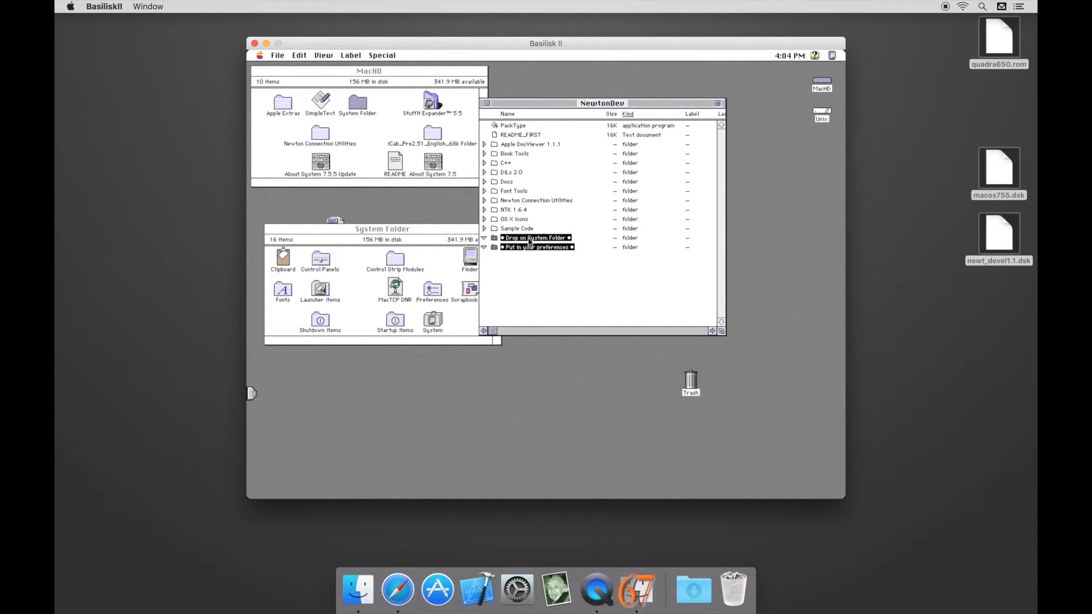
left_click_drag(529, 241, 690, 381)
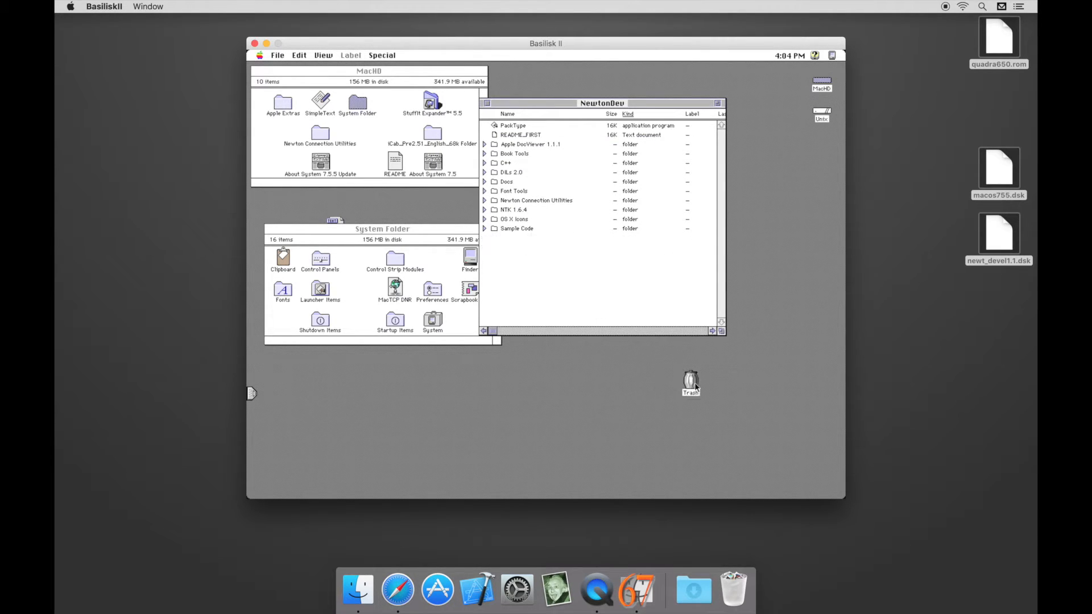
key("super+alt+w")
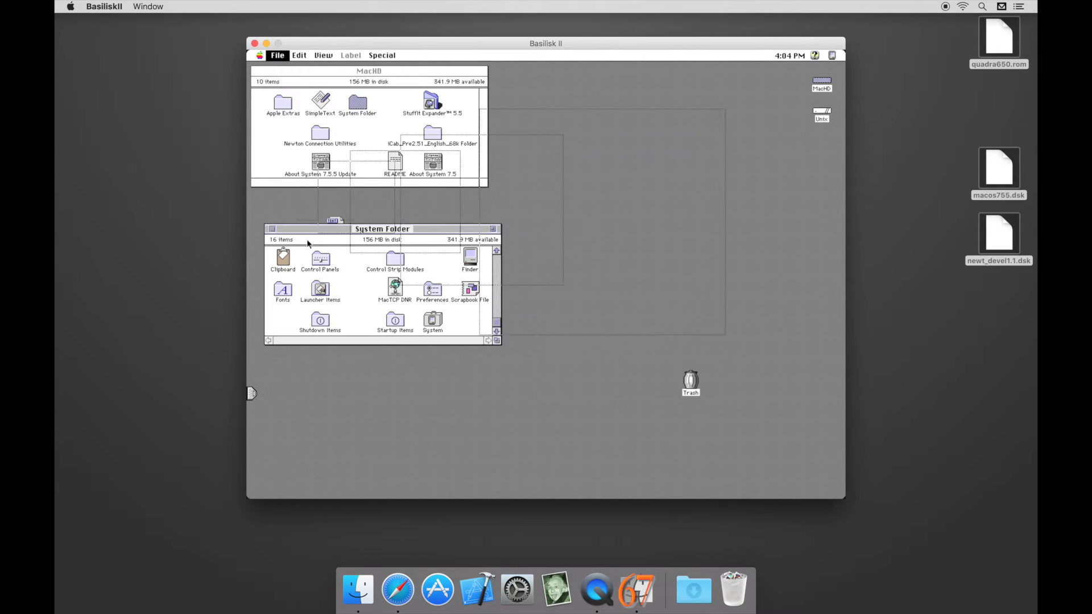
Step: Open MacHD's NewtonDev folder and its NTK 1.6.4 folder, and launch Newton Toolkit
double_click(823, 84)
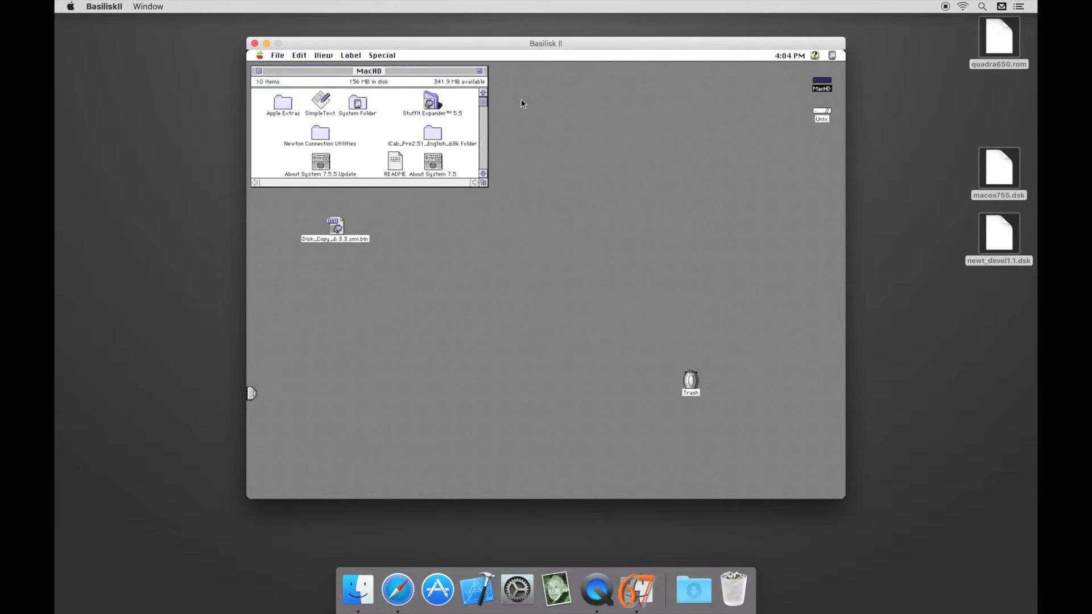
left_click(482, 168)
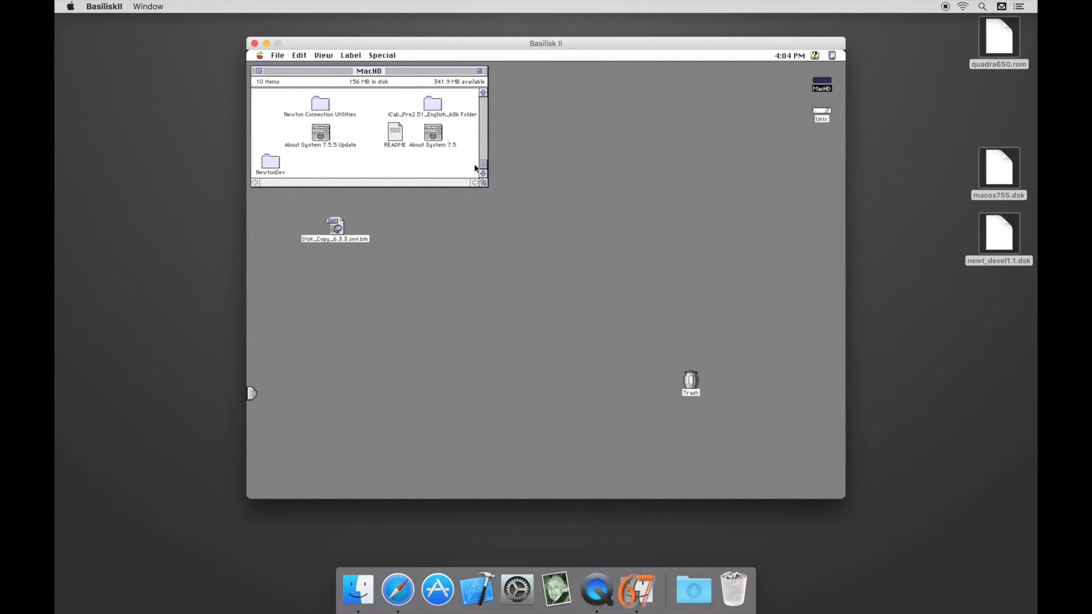
double_click(271, 165)
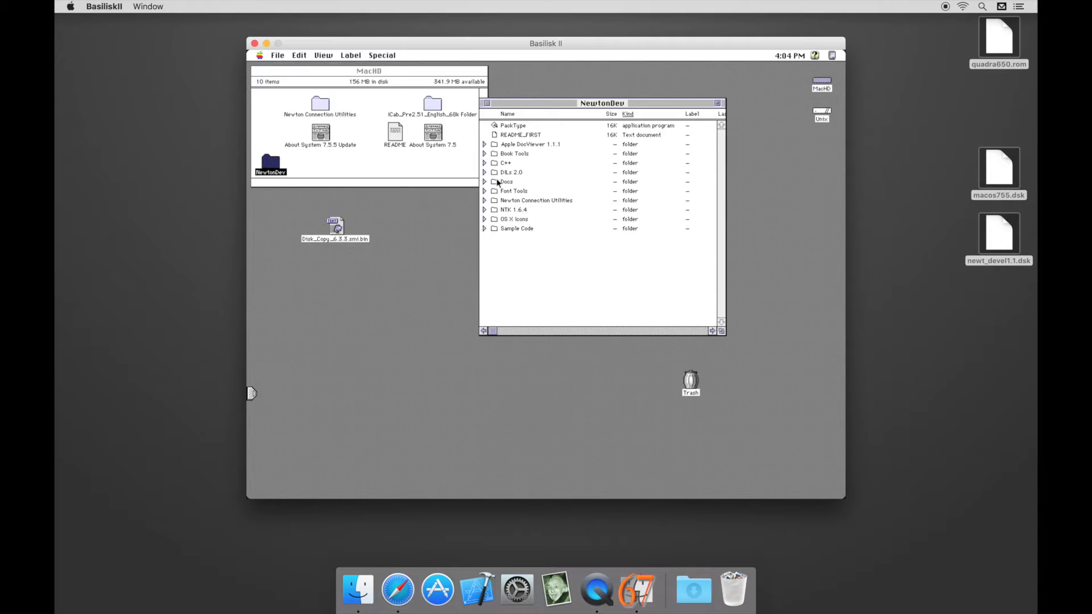
double_click(507, 210)
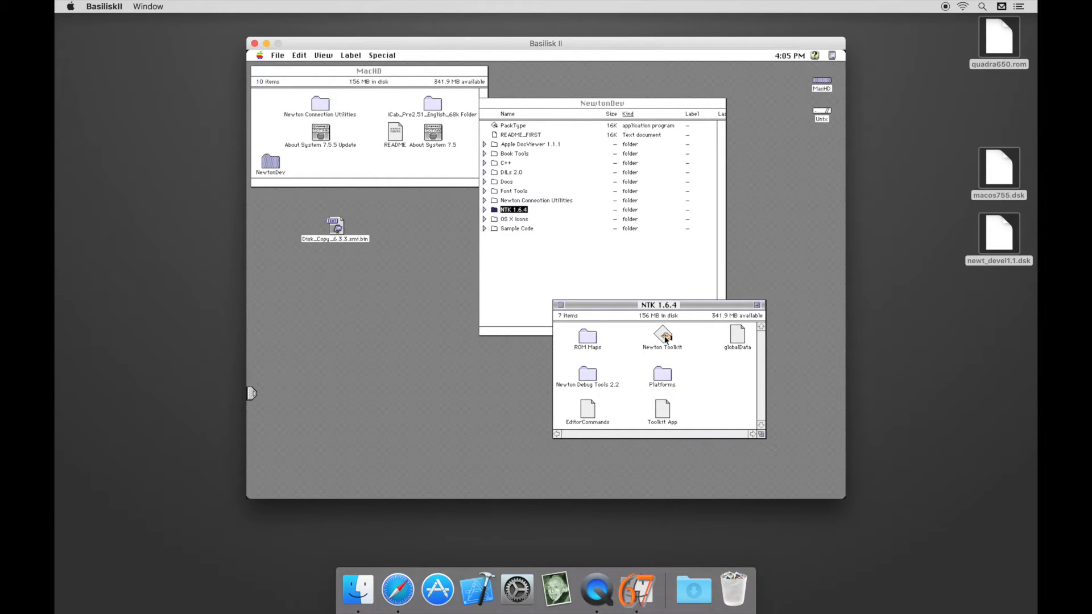
double_click(665, 337)
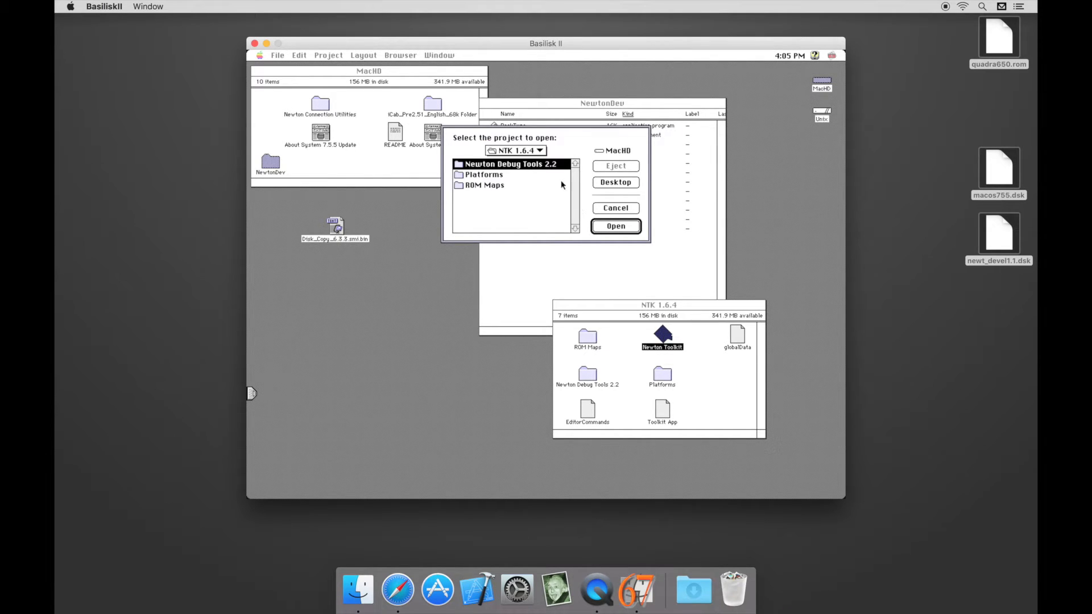
Step: Open the Clock project from NewtonDev's Sample Code folder, inside Views and Clock-2
left_click(537, 151)
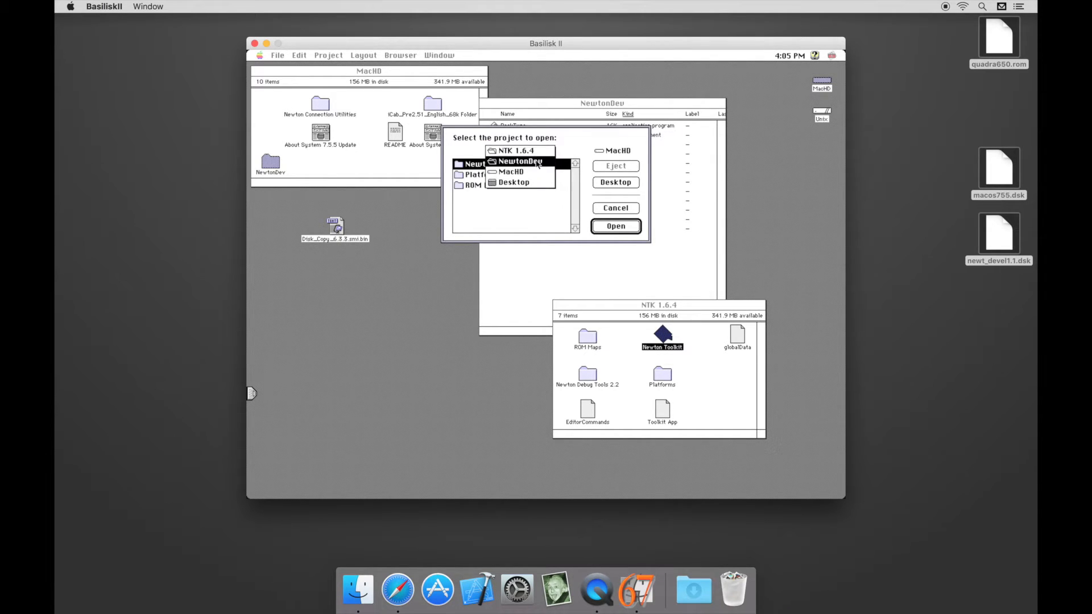
left_click(538, 161)
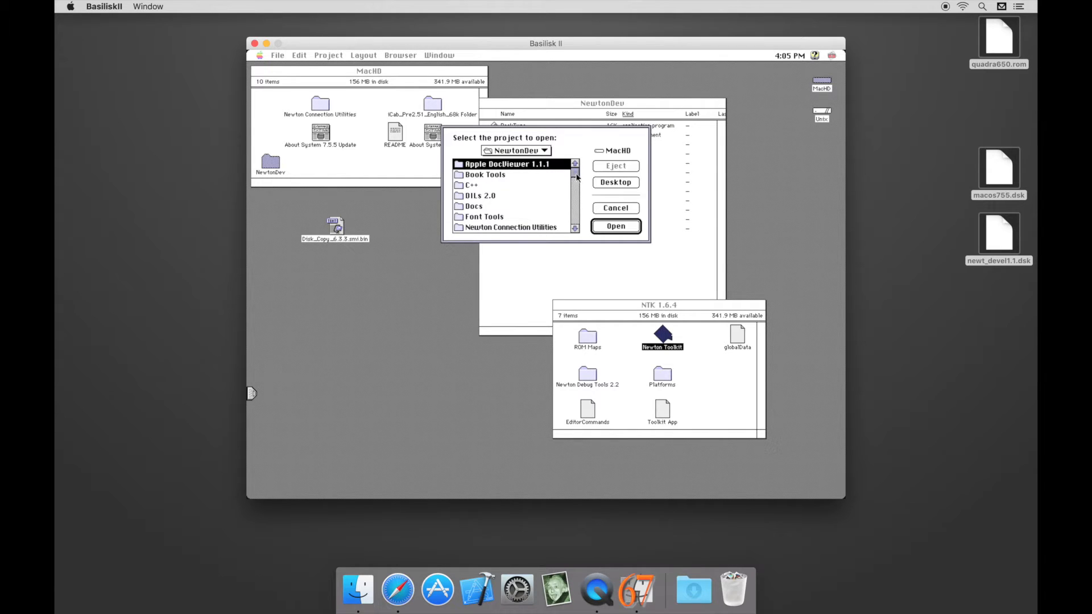
left_click_drag(577, 176, 569, 229)
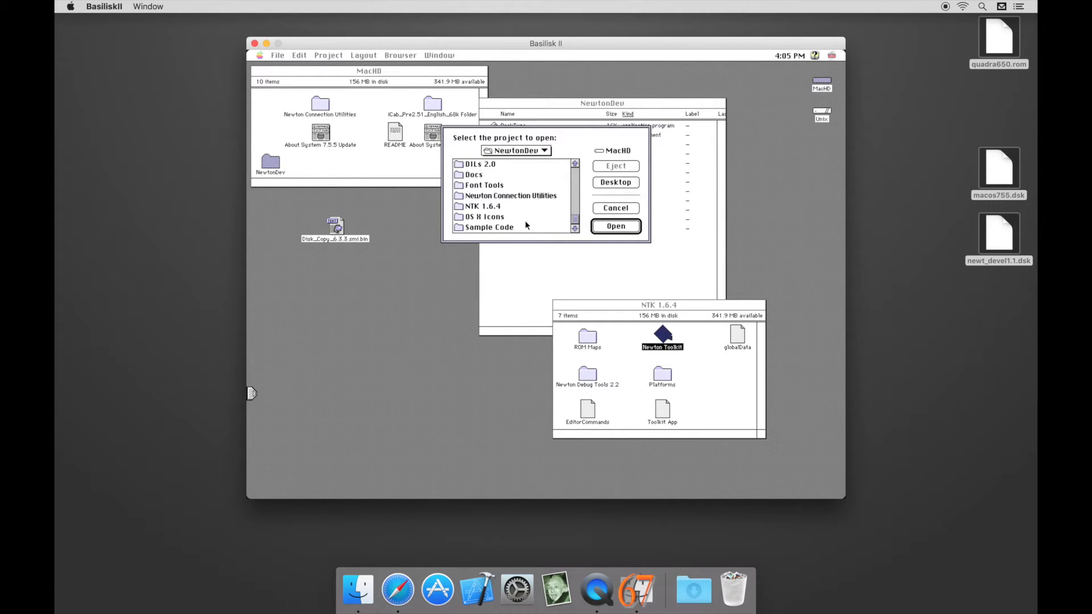
double_click(502, 227)
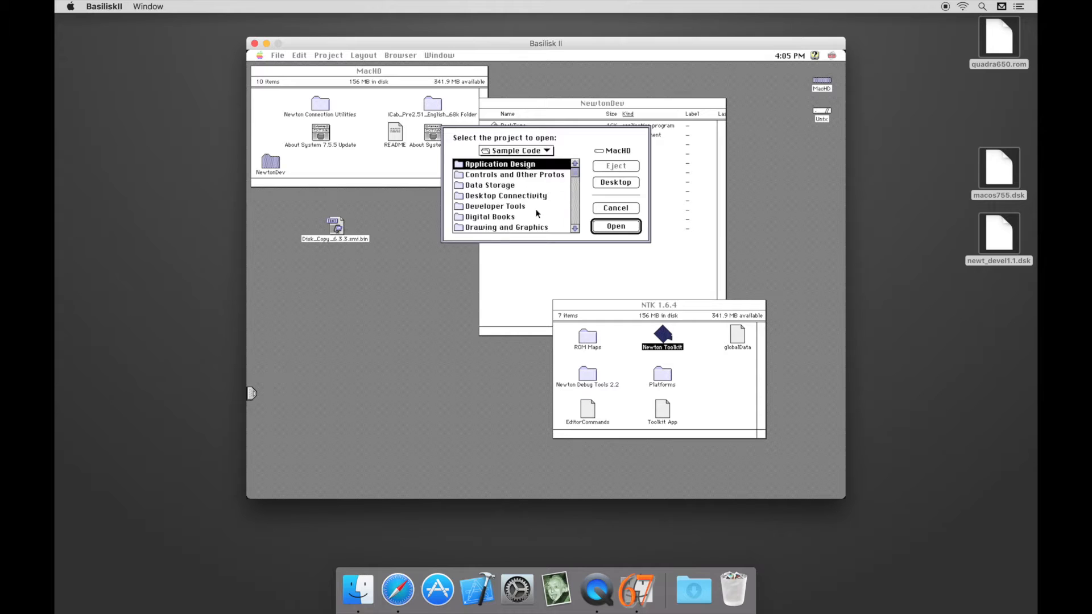
left_click_drag(575, 174, 574, 232)
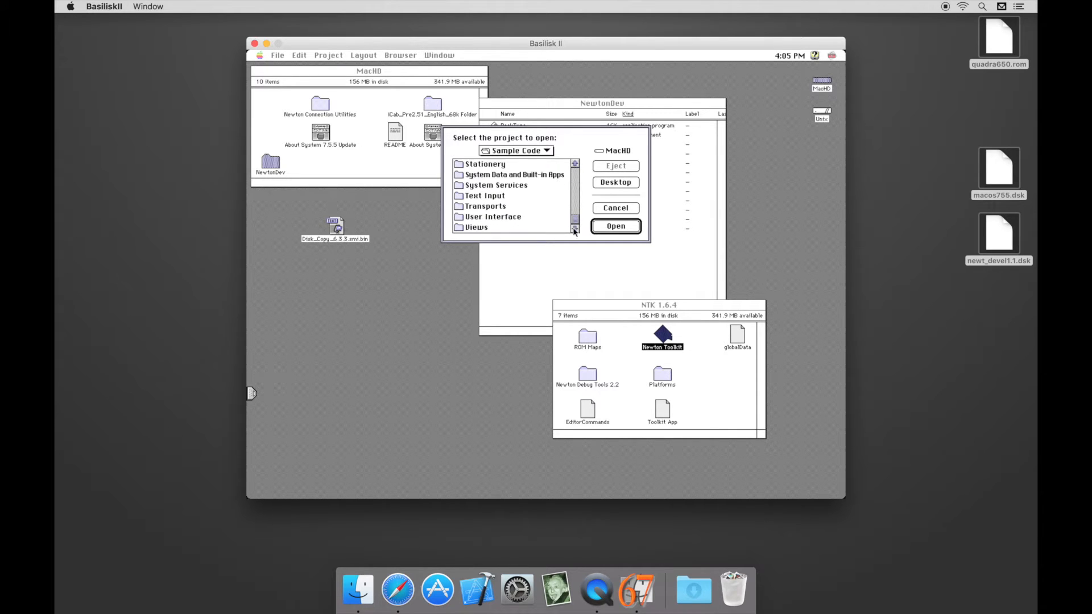
double_click(475, 228)
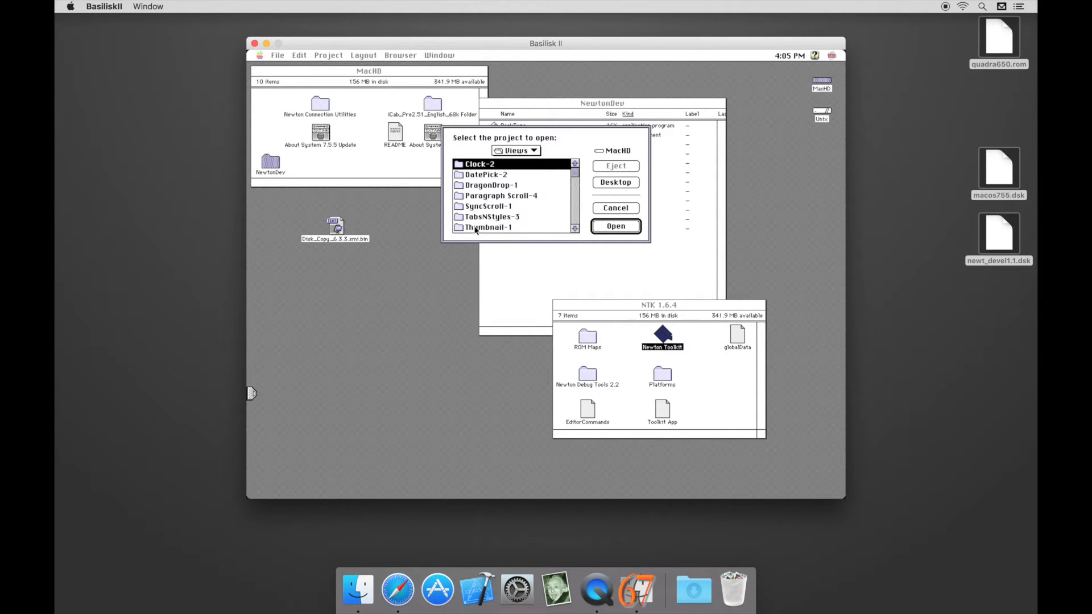
double_click(485, 164)
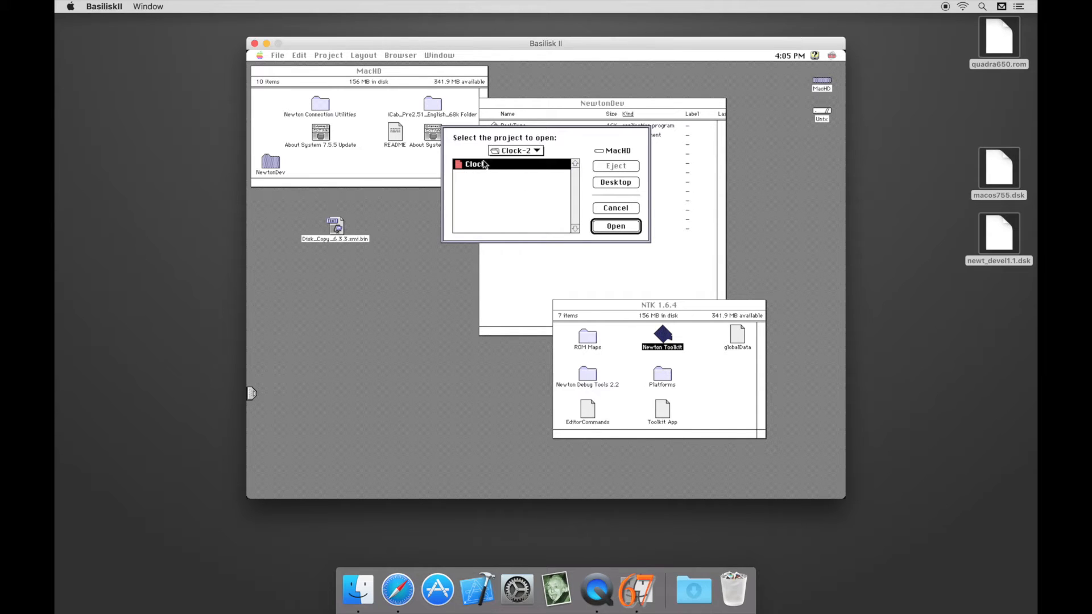
double_click(482, 164)
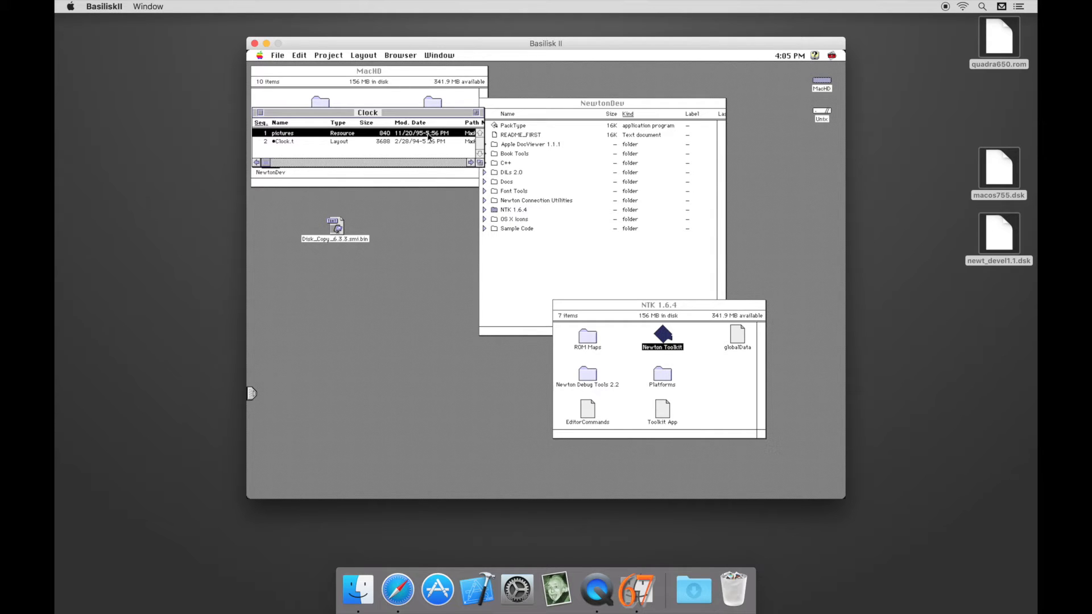
Step: Build the Clock project's package and close the project window
left_click(321, 56)
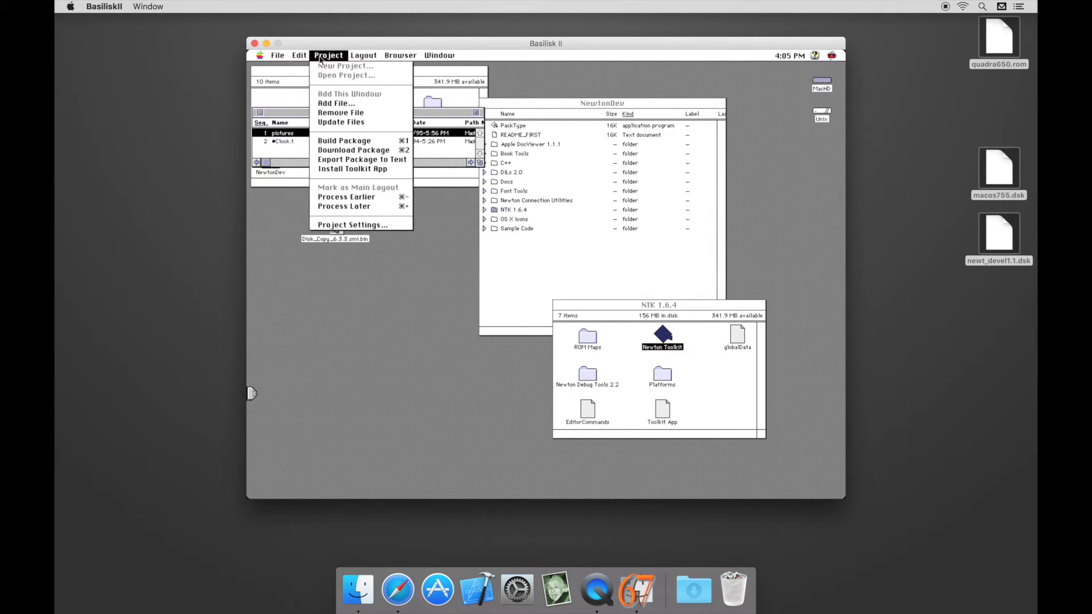
left_click(343, 141)
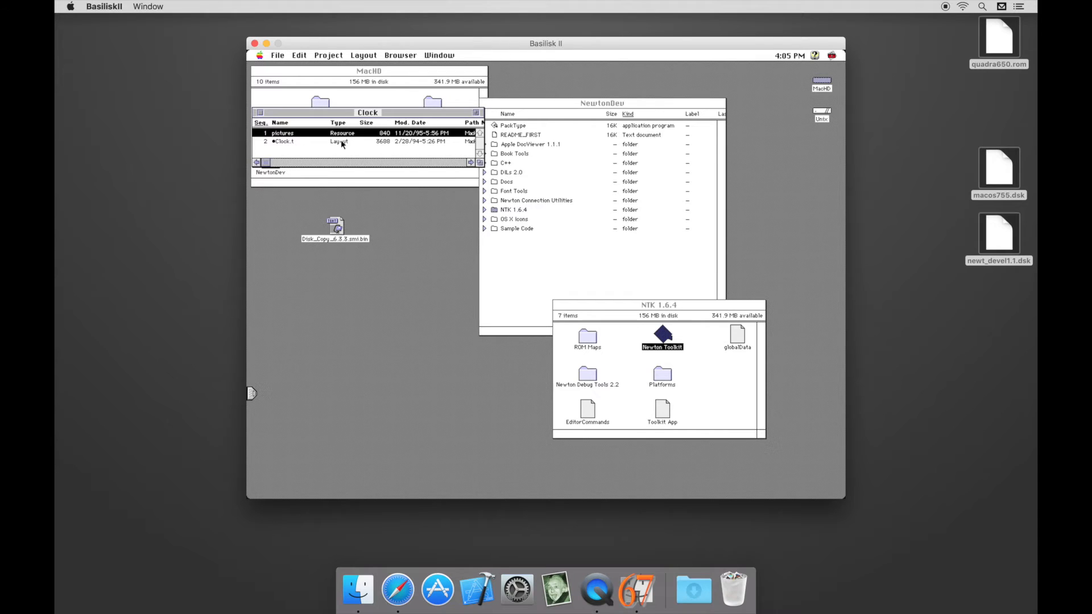
left_click(261, 112)
Step: Open the Clock-2 folder in NewtonDev's Sample Code Views folder and copy Clock.pkg to the Unix disk
double_click(275, 165)
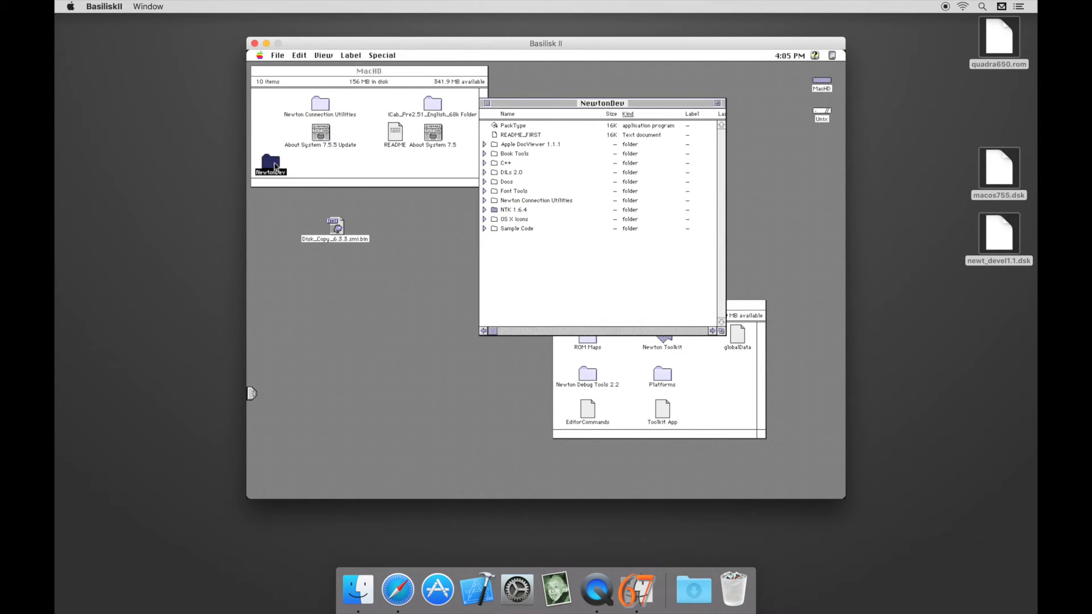
double_click(524, 228)
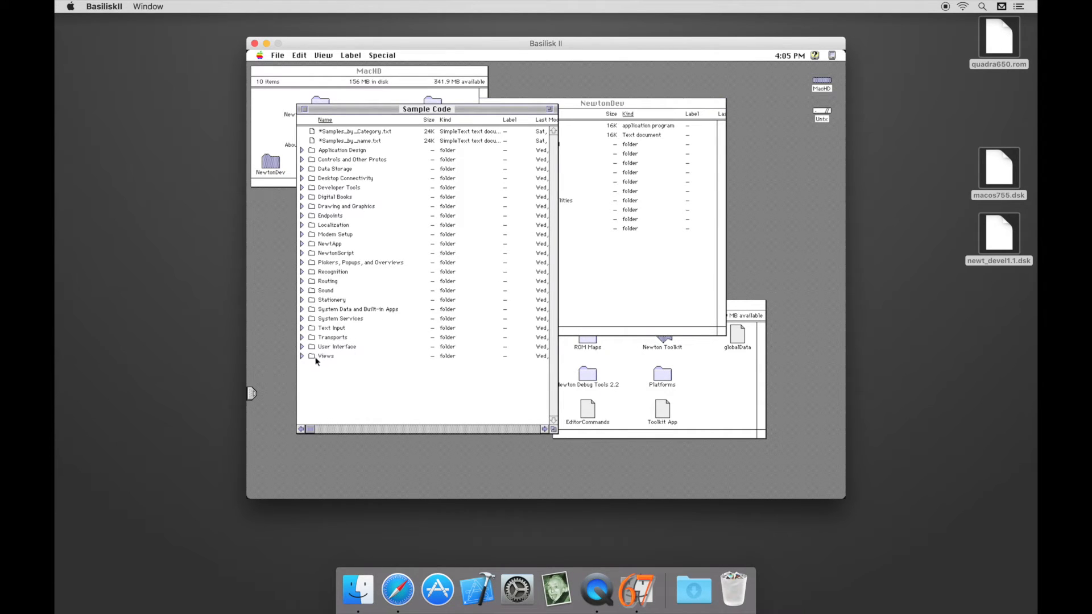
double_click(312, 359)
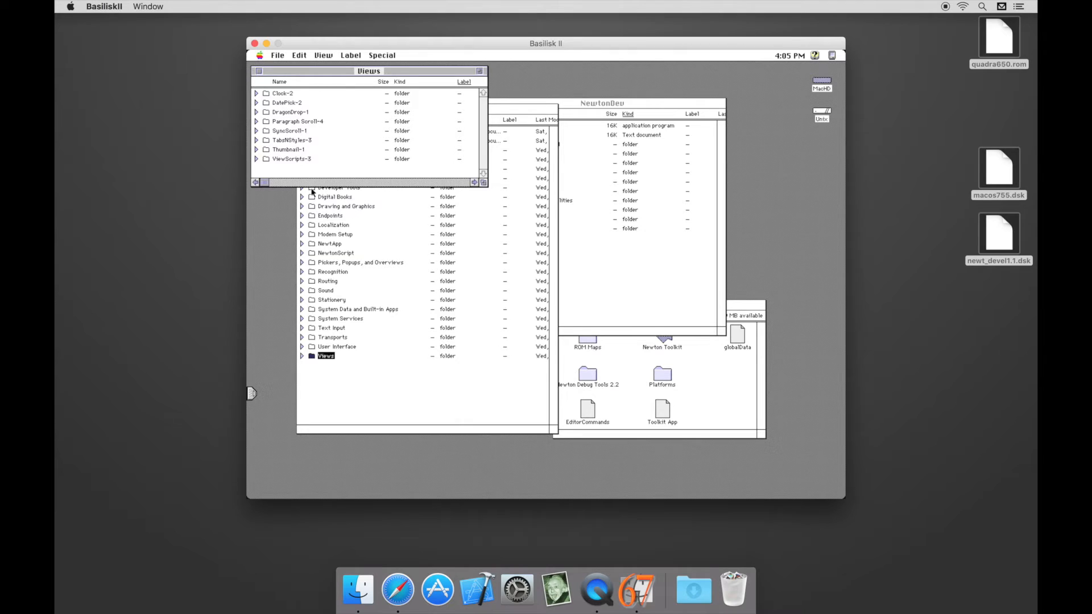
double_click(281, 94)
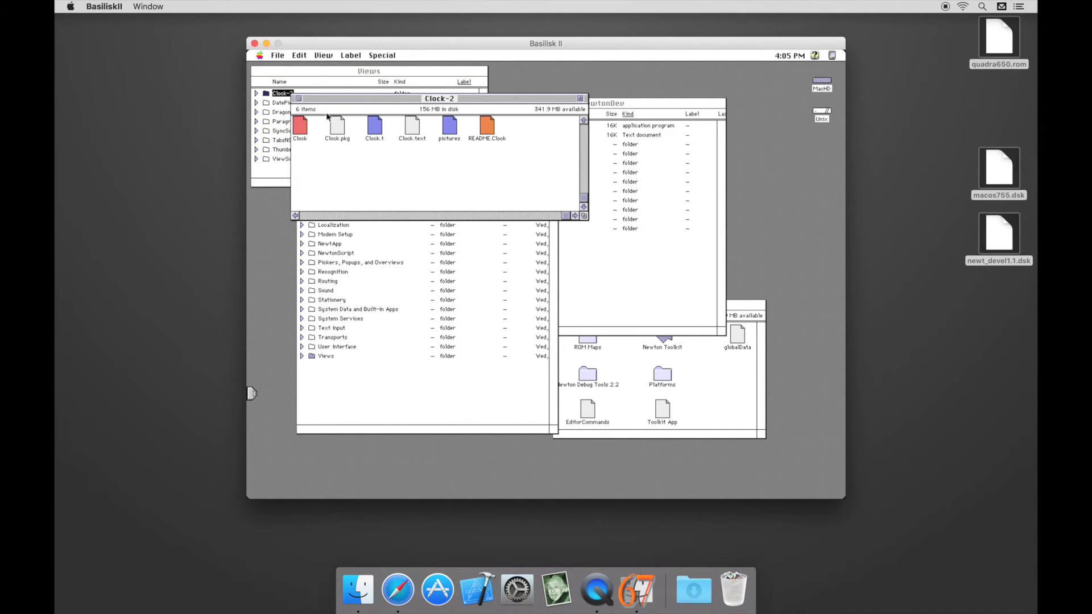
left_click(341, 130)
left_click_drag(341, 130, 822, 116)
Step: Switch to Einstein, install Clock.pkg from the home folder, and open the newly installed Clock app from Extras
left_click(557, 587)
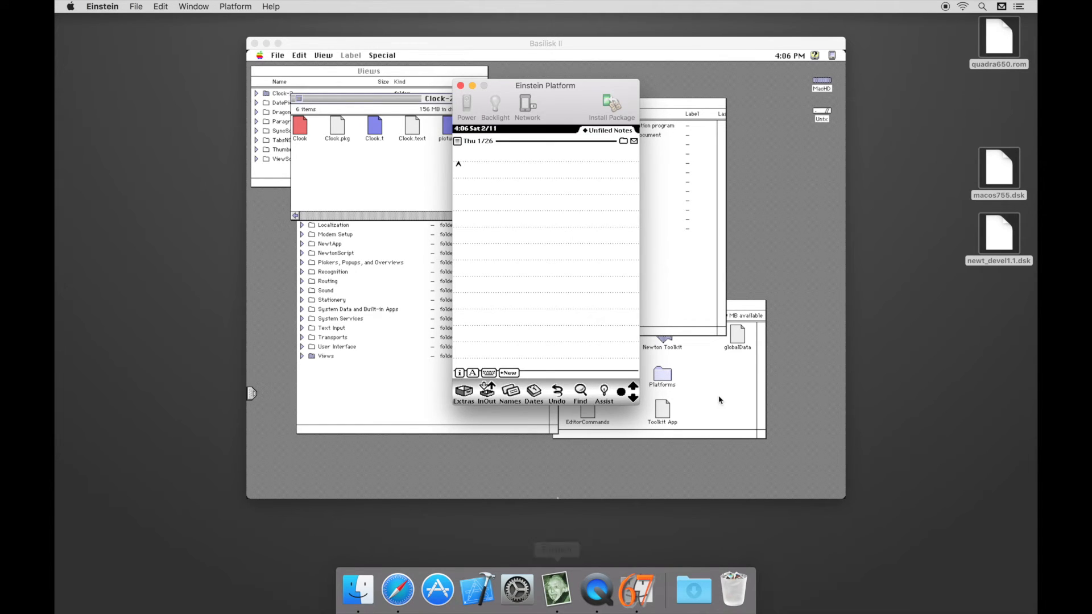
left_click(610, 102)
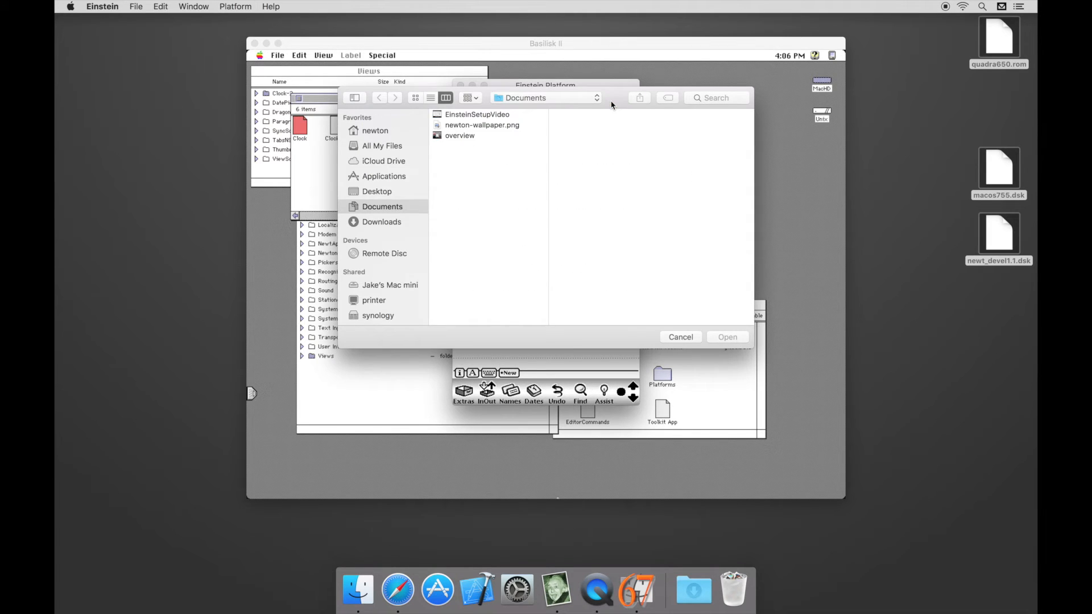
left_click(412, 130)
left_click(448, 128)
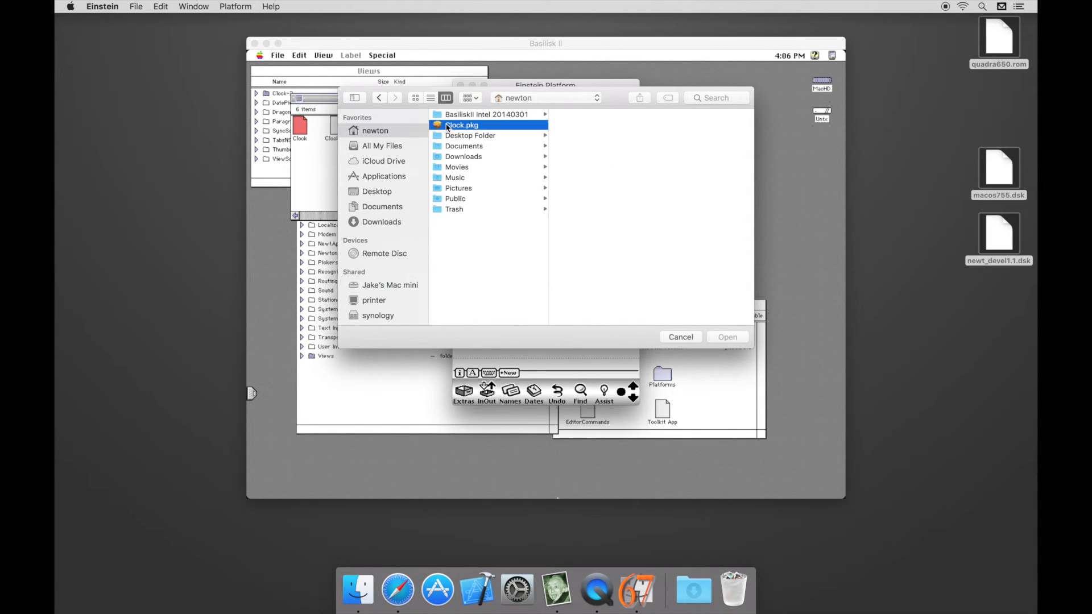
double_click(448, 127)
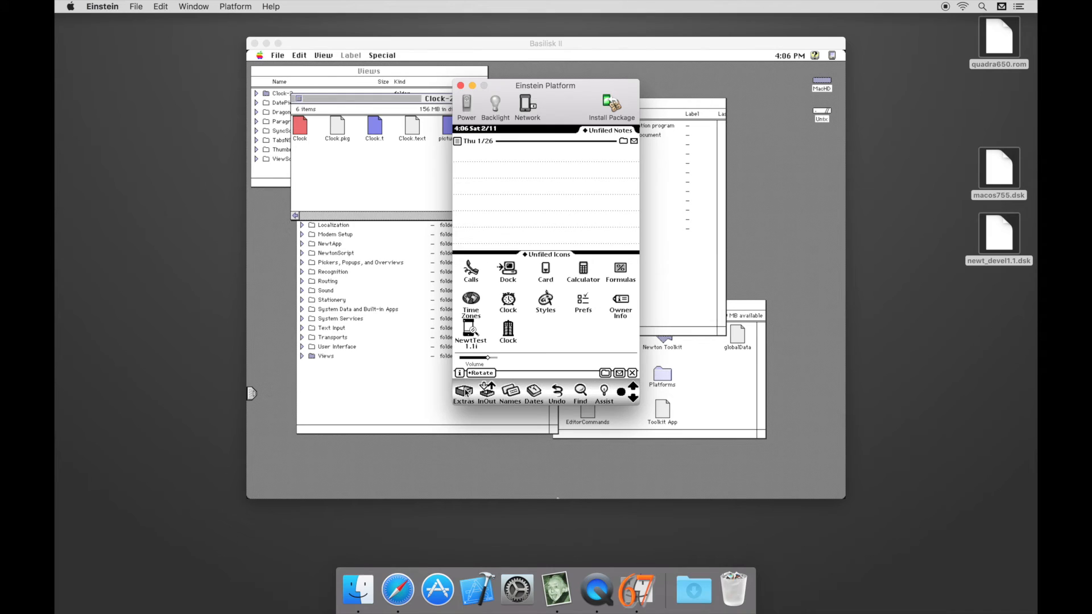
left_click(507, 340)
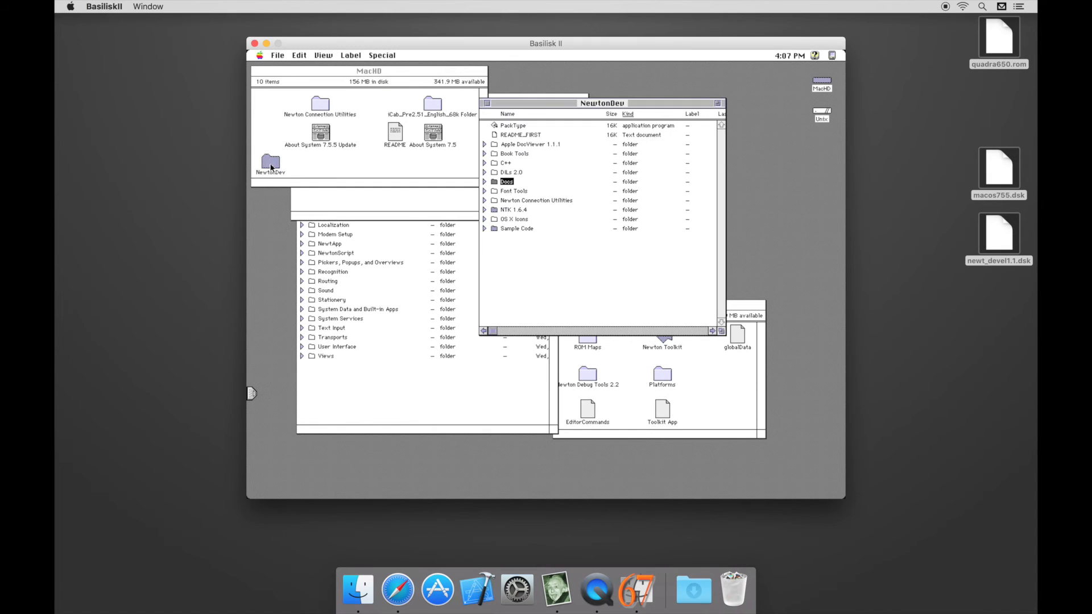
Step: In Basilisk II, copy the Docs folder from NewtonDev to the Unix disk
double_click(270, 163)
left_click_drag(497, 183, 592, 155)
left_click_drag(773, 102, 822, 113)
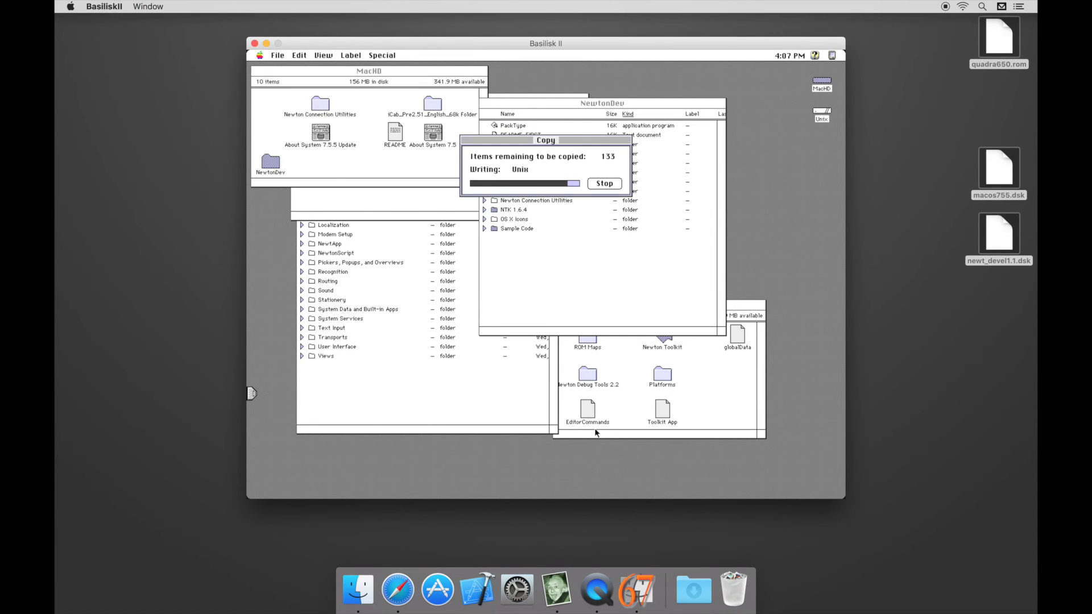
Step: Switch to the Mac's Finder and open the Newton Toolkit User's Guide from the home folder's Docs, inside Newton Toolkit
left_click(357, 590)
left_click(351, 146)
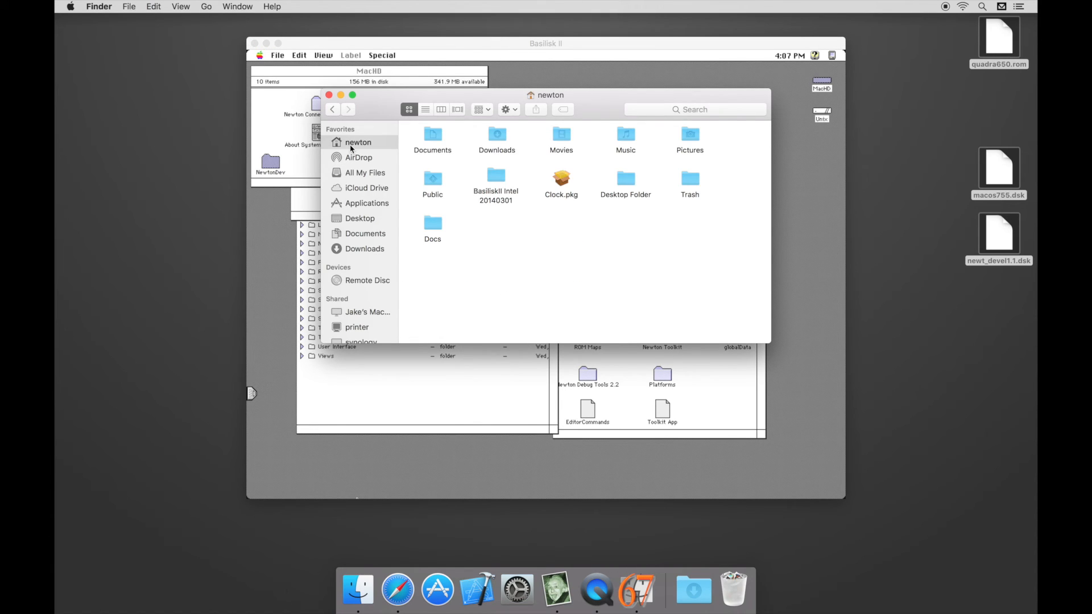
double_click(433, 225)
left_click(558, 228)
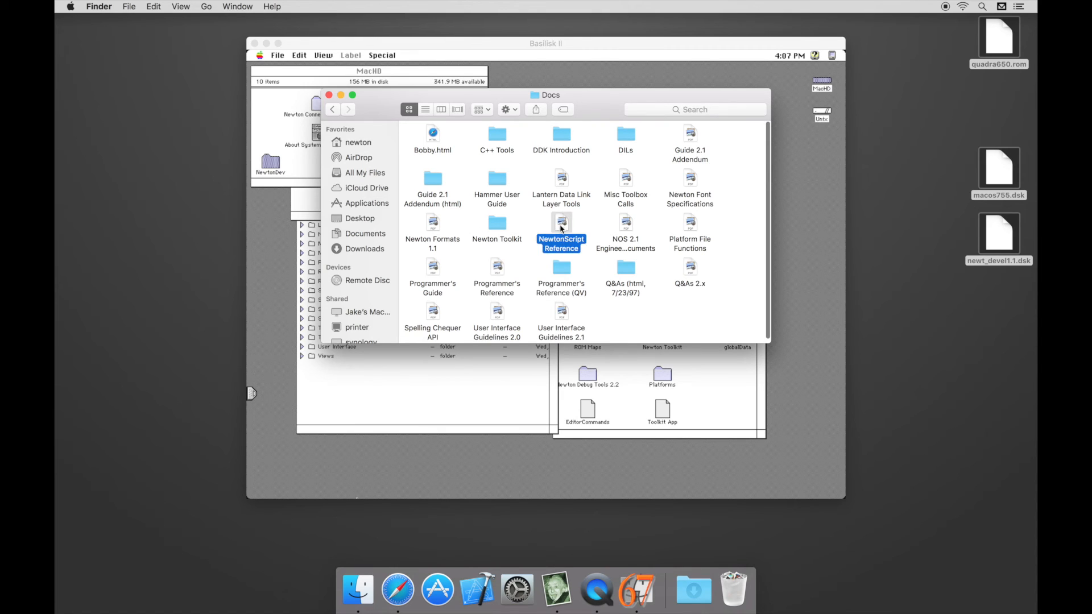
double_click(507, 226)
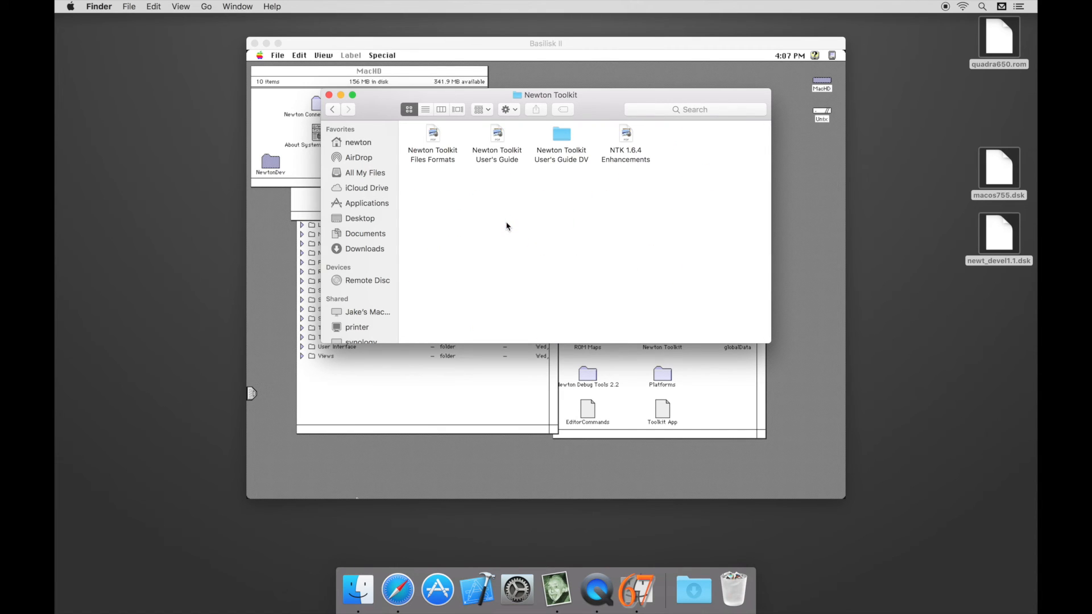
double_click(491, 160)
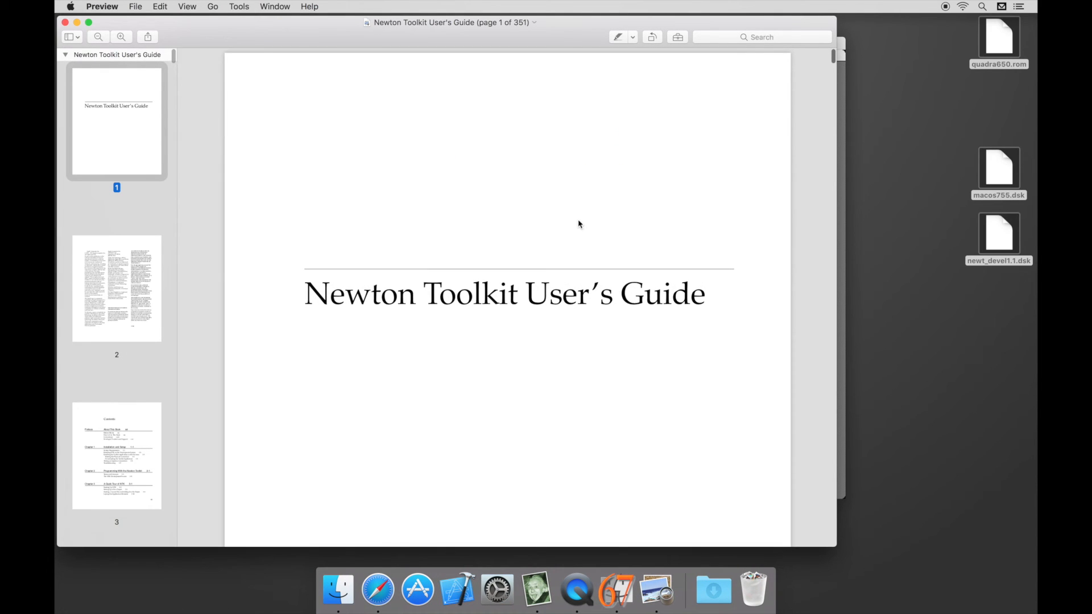
Step: Browse the guide's page thumbnails and show page 37, the start of Chapter 2, "Programming With the Newton Toolkit"
scroll(132, 288, "down", 15)
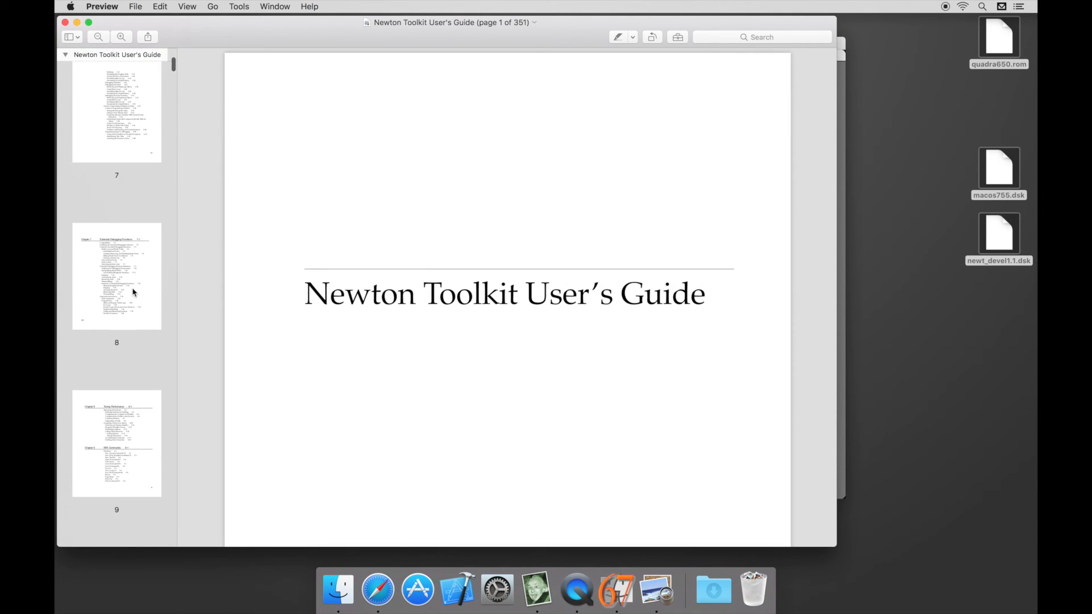
scroll(132, 288, "down", 20)
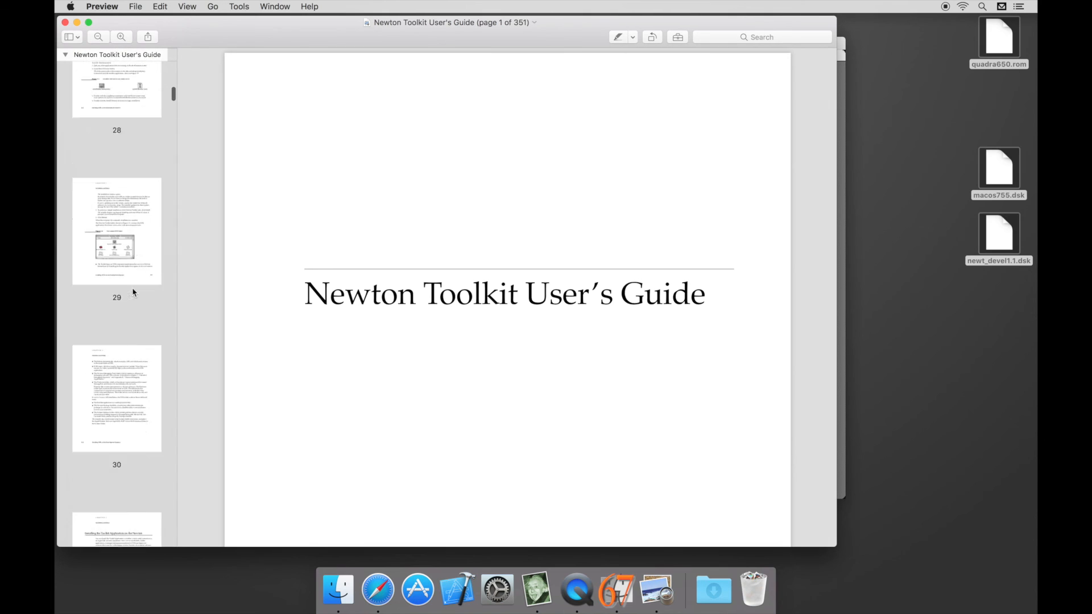
scroll(132, 288, "down", 3)
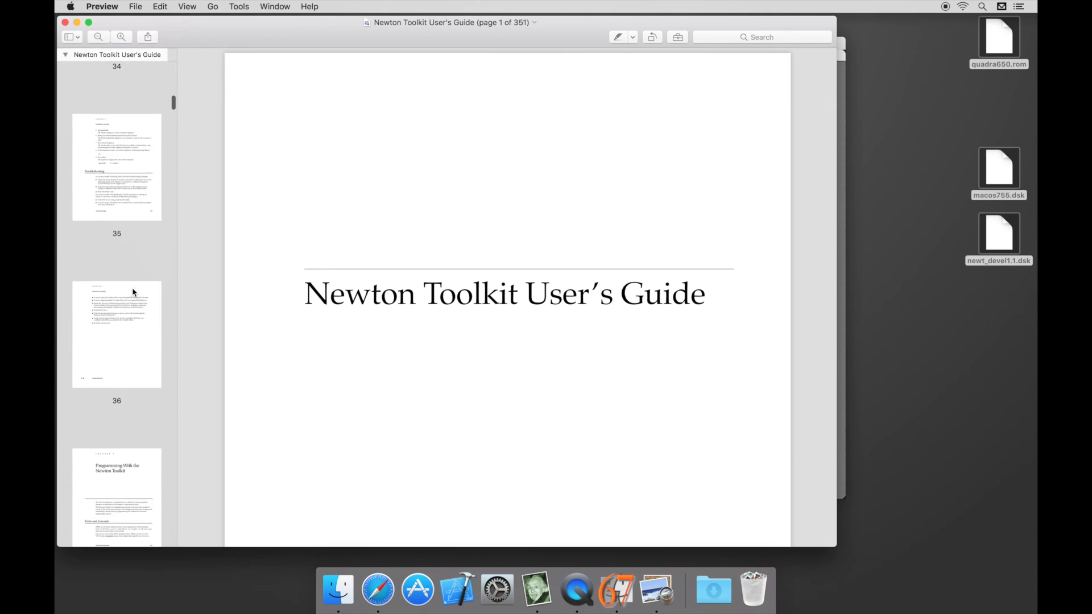
left_click(133, 291)
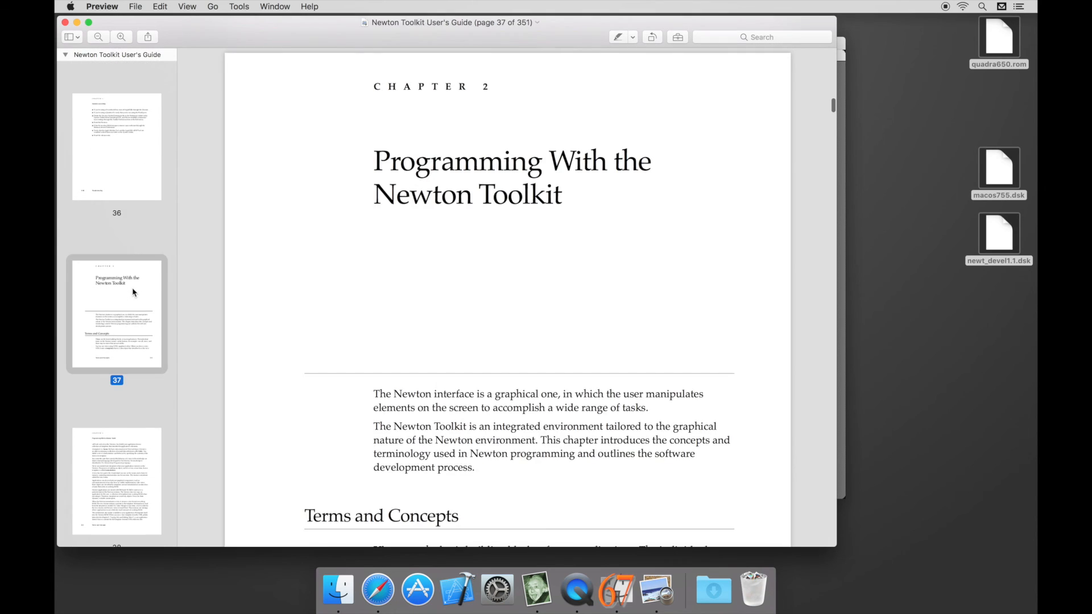
Step: Show page 41 of the guide, the start of Chapter 3, "A Quick Tour of NTK", and close the document
scroll(132, 287, "down", 10)
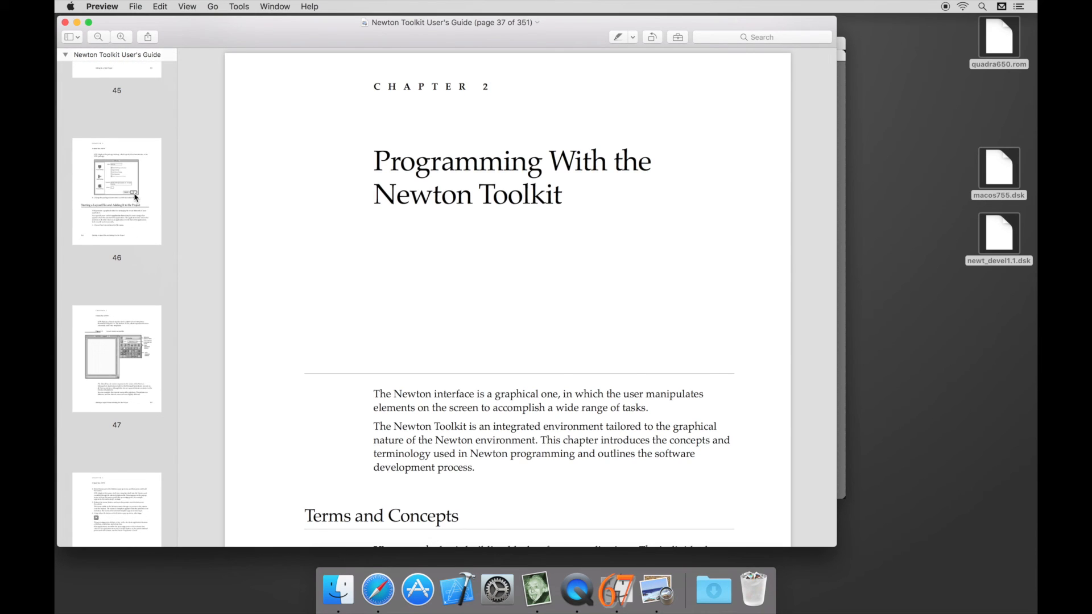
scroll(134, 197, "up", 1)
scroll(135, 198, "up", 6)
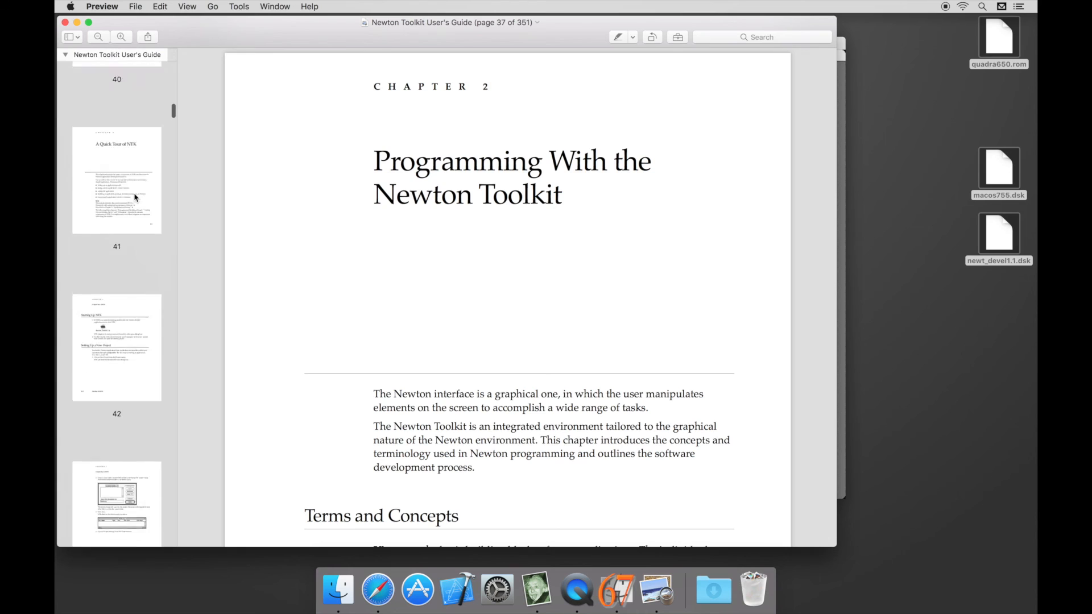
scroll(135, 197, "down", 3)
left_click(115, 379)
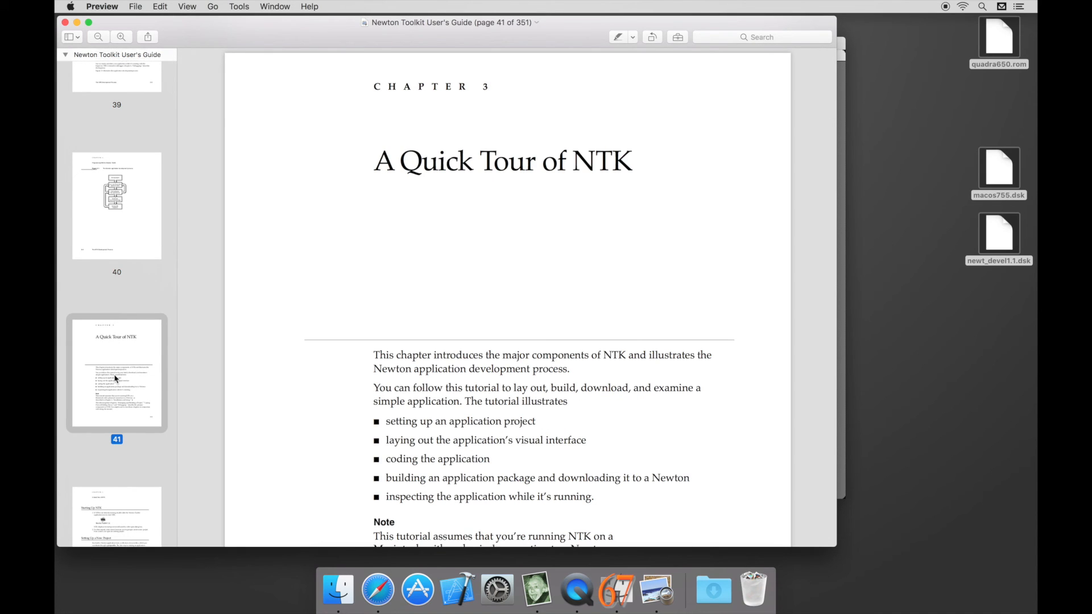
key("super+w")
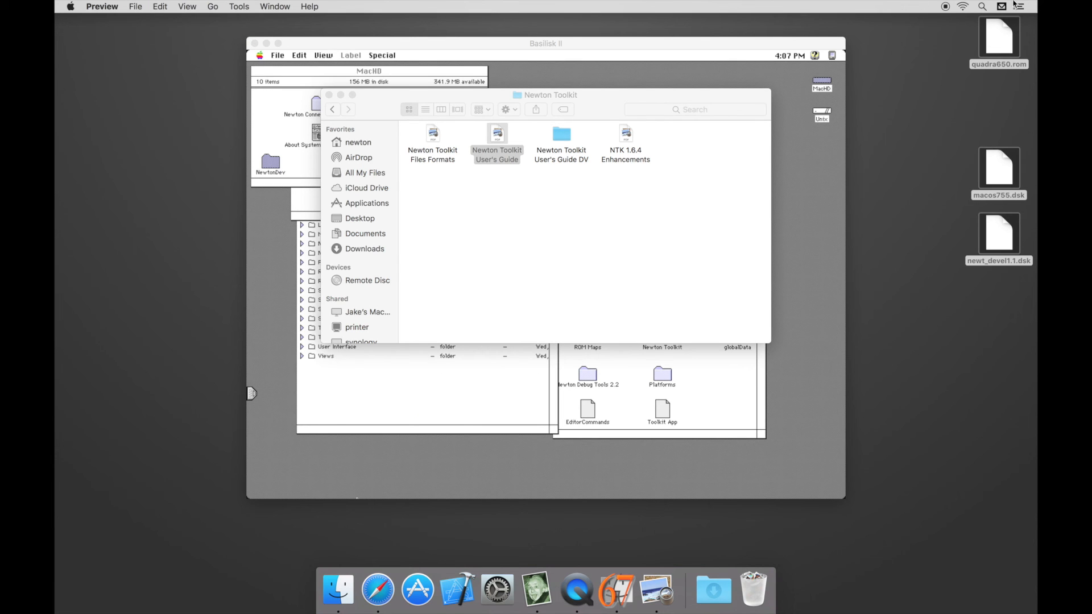
left_click(1017, 6)
left_click(956, 108)
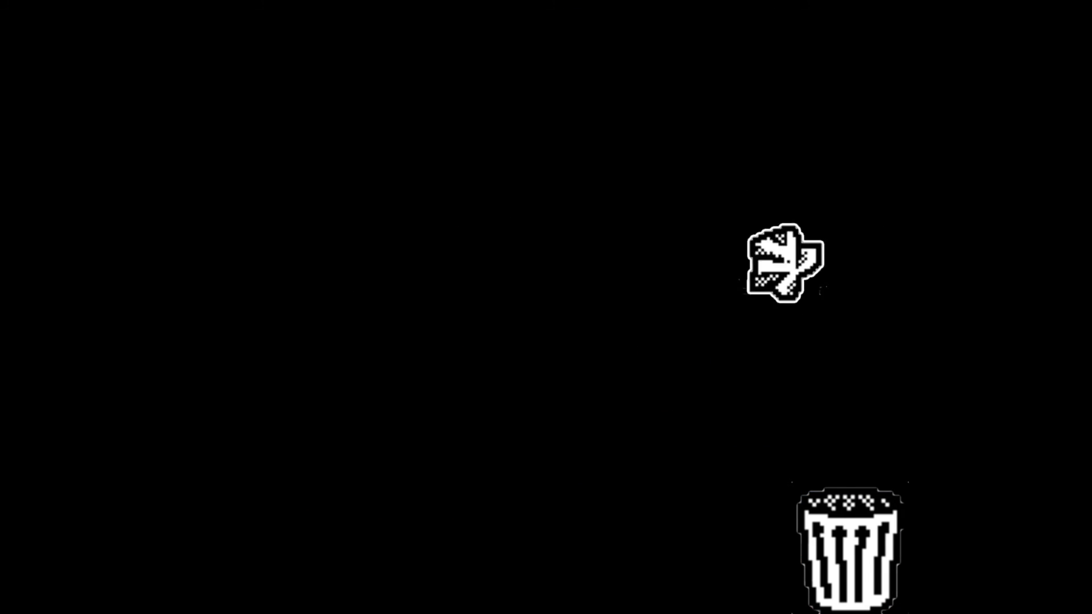